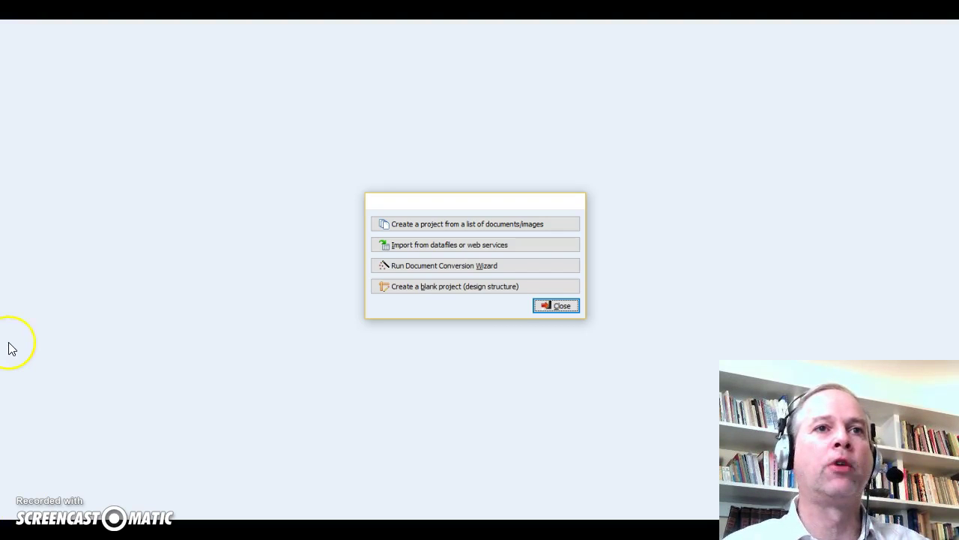
Start a new project by importing data from Twitter as the social media source.
click(405, 249)
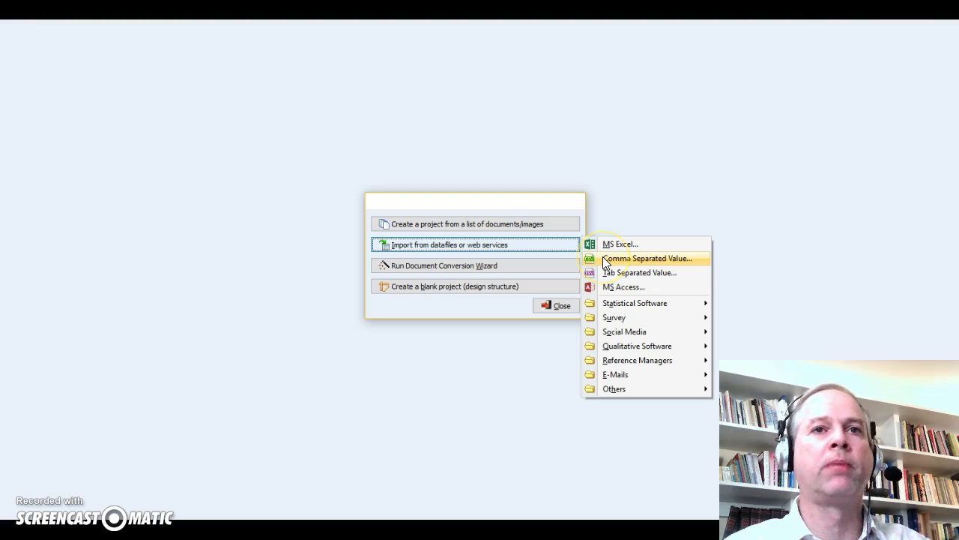
mouse_move(596, 302)
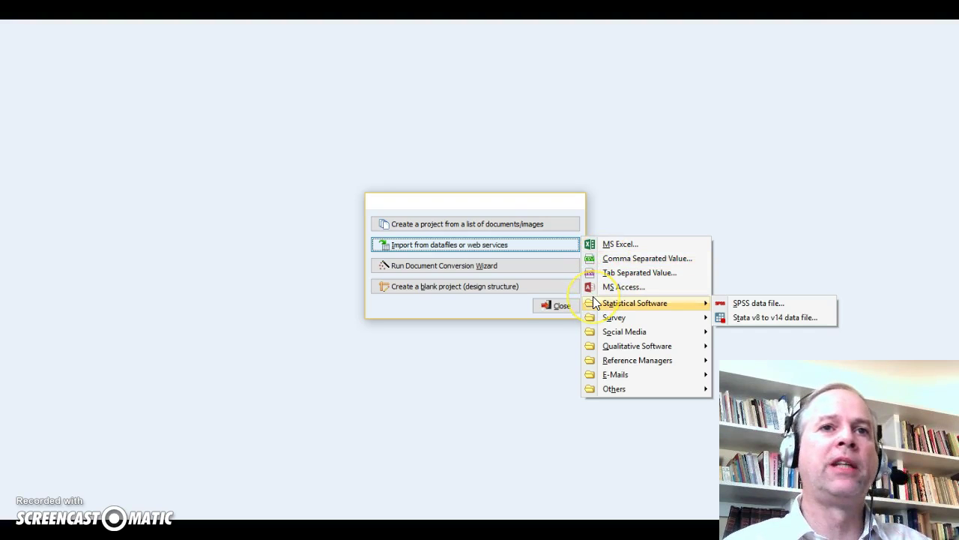
click(606, 333)
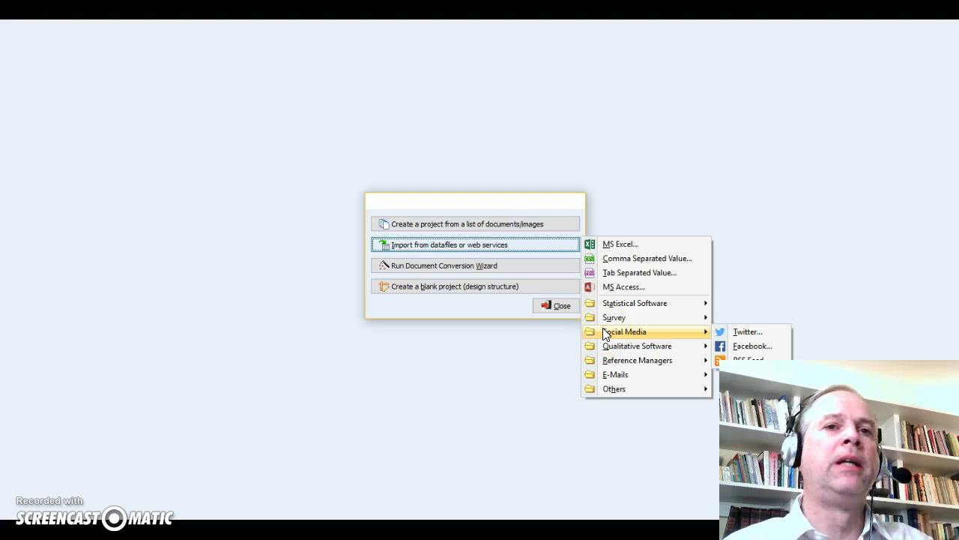
click(627, 331)
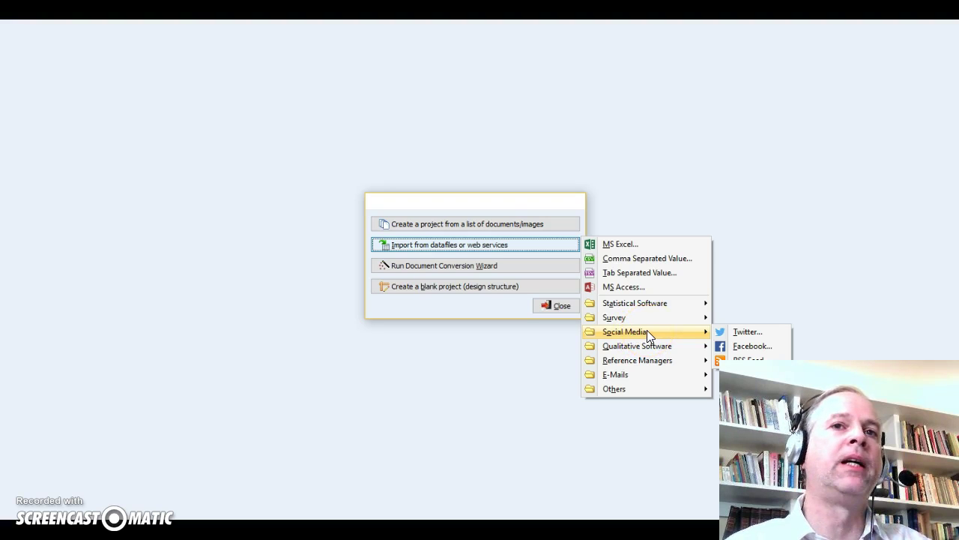
click(742, 332)
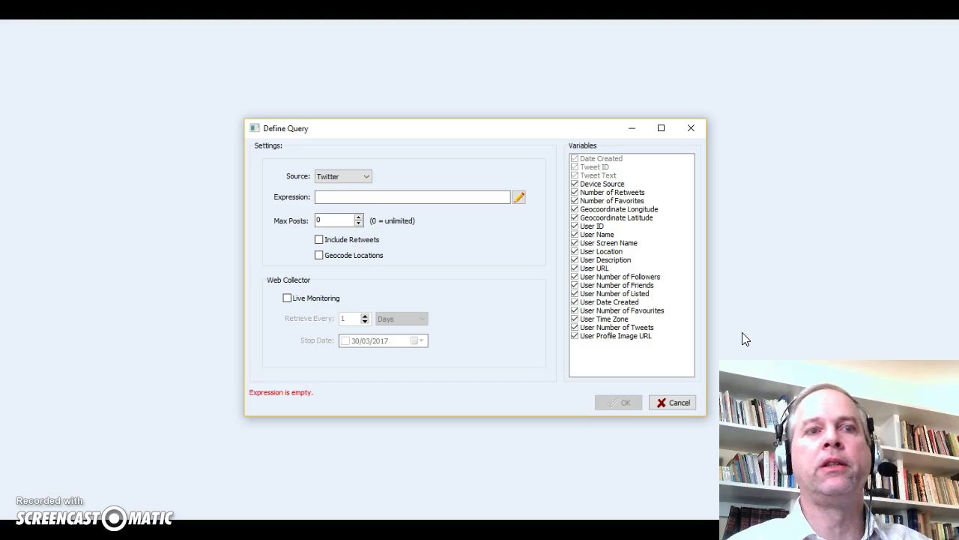
Enter "João Dória", with the accented ó, as the search expression of the Twitter query.
click(426, 199)
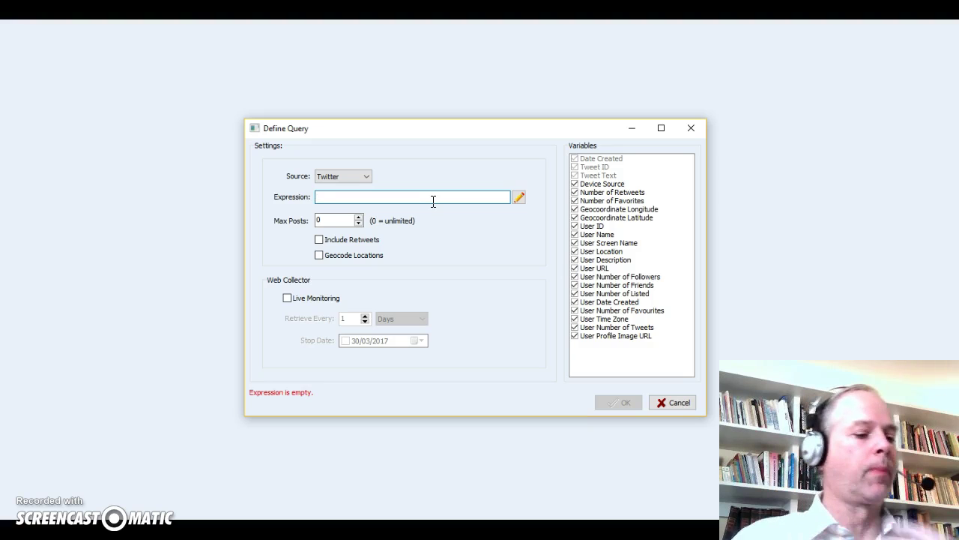
text(João Doria)
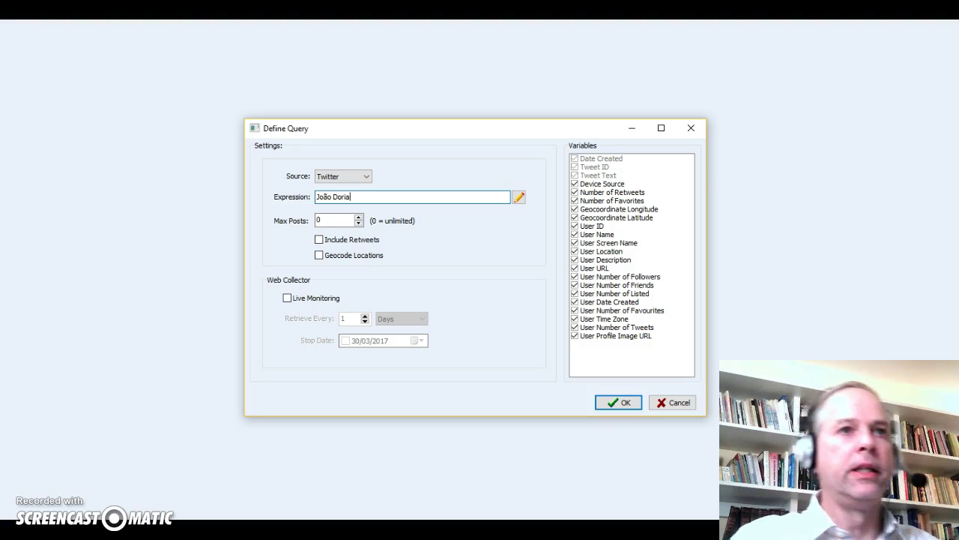
key(BackSpace)
key(BackSpace)
key(BackSpace)
key(BackSpace)
text(ória)
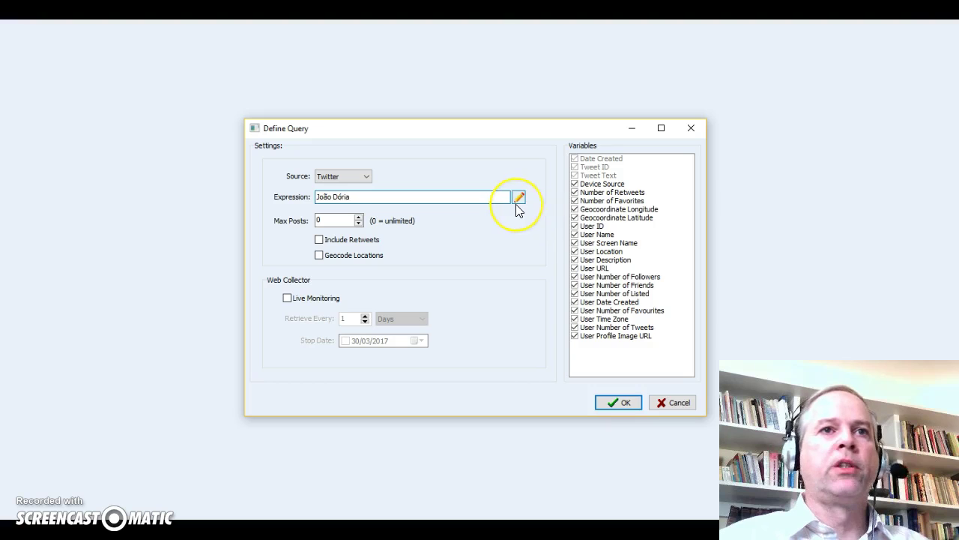
Build the expression with a date range since 28/03/2017 and until 29/03/2017.
click(516, 203)
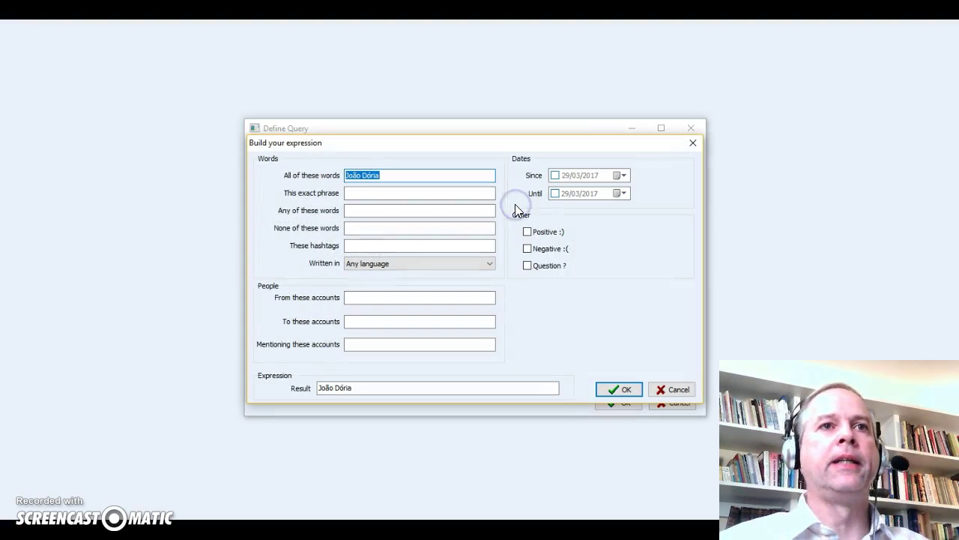
click(616, 177)
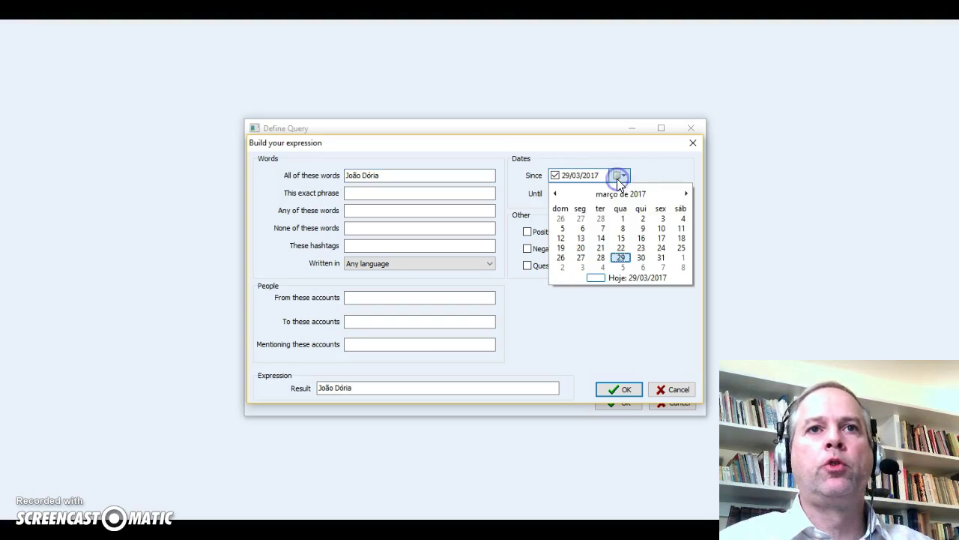
click(602, 255)
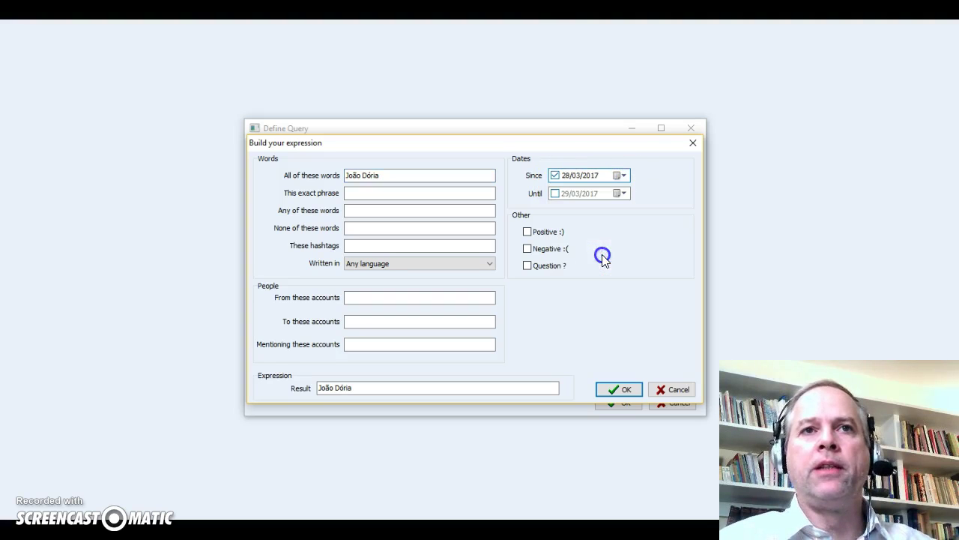
click(554, 194)
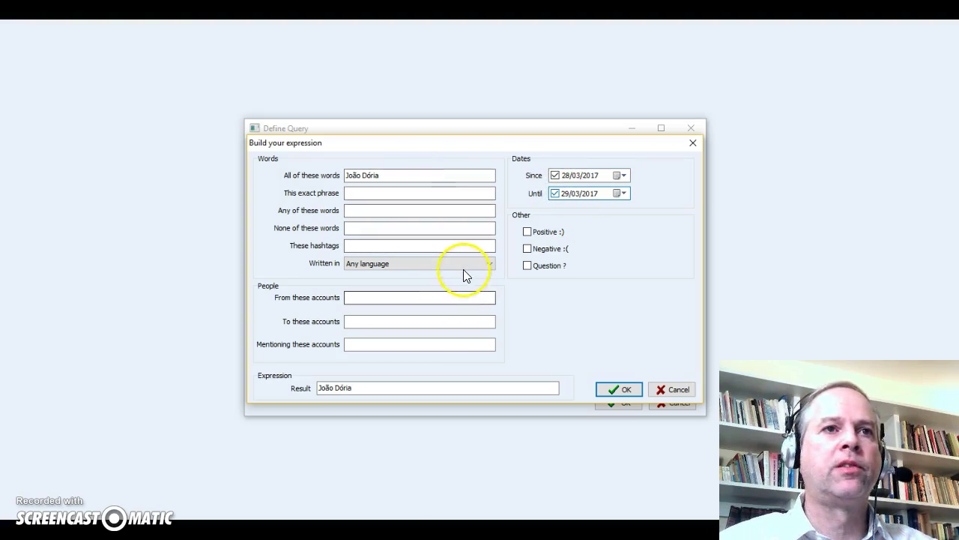
Restrict the query to tweets written in Portuguese and accept the built expression.
click(462, 264)
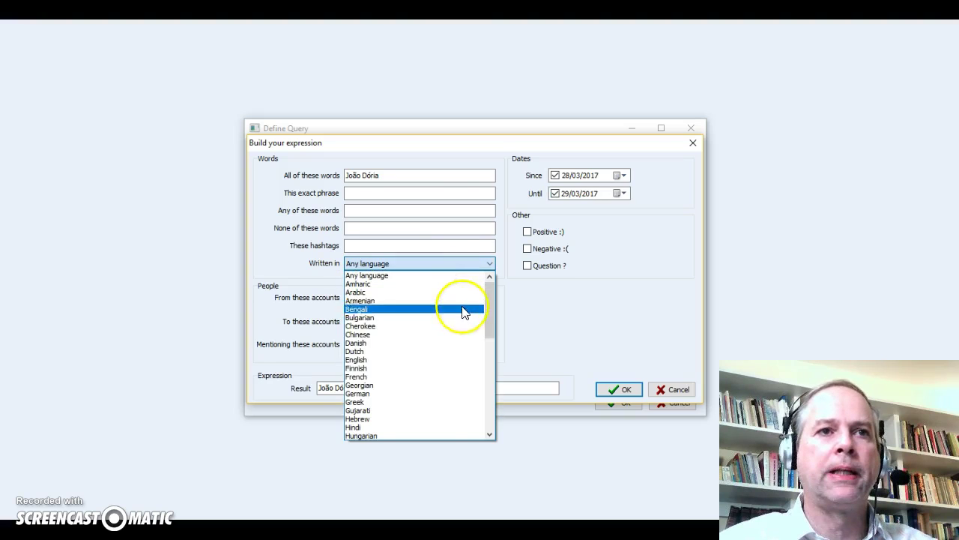
drag(486, 306, 482, 371)
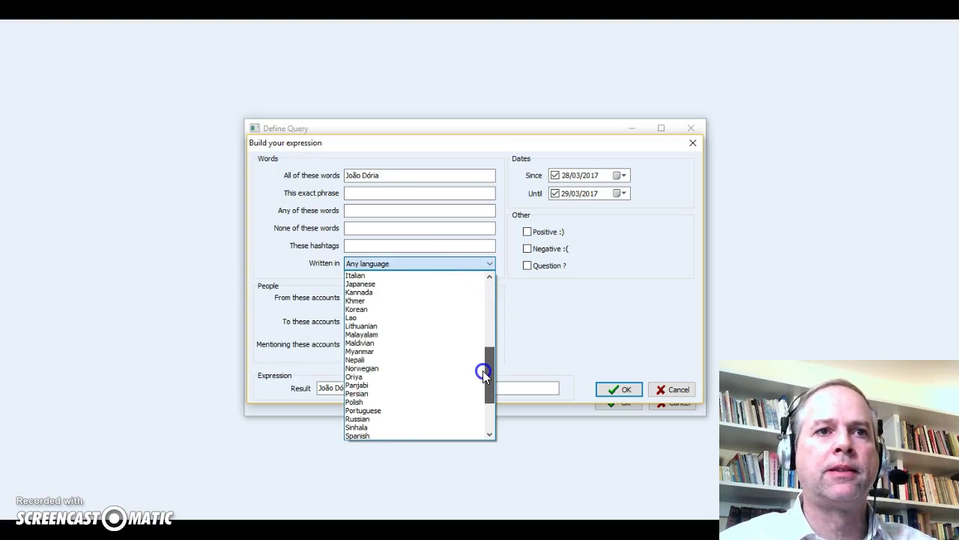
click(439, 410)
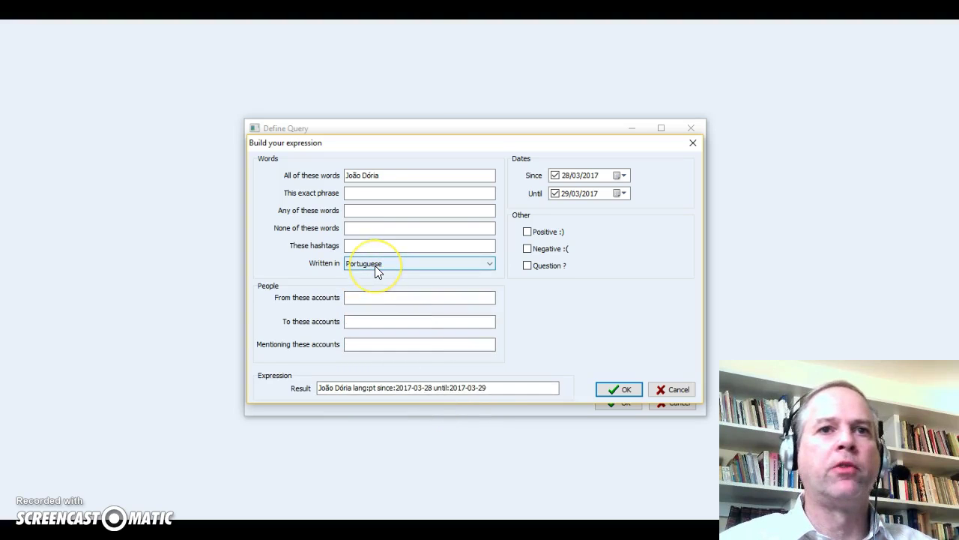
click(611, 392)
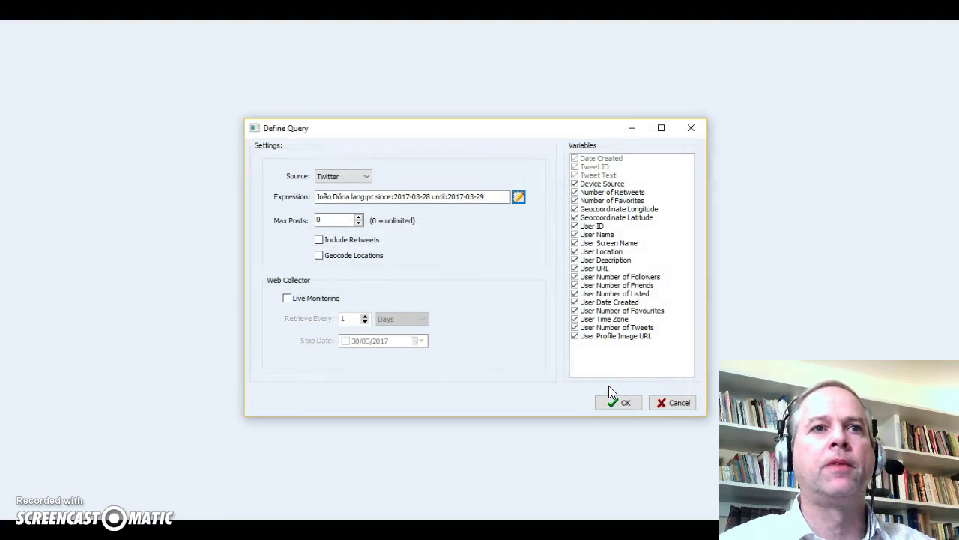
Download the tweets with geocoded locations and save the project as "João Dória lang_pt since_2017-03-28 until_2017-03-29".
click(319, 256)
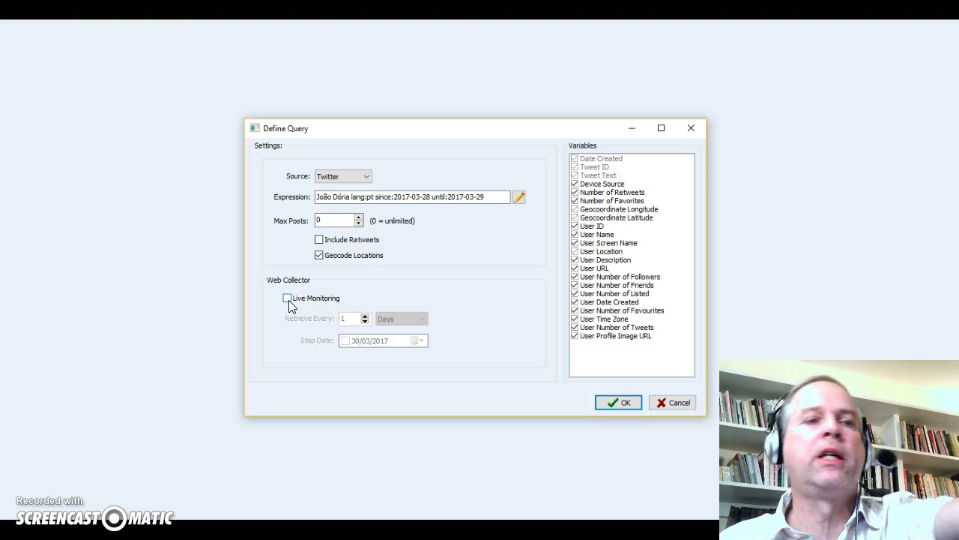
click(605, 402)
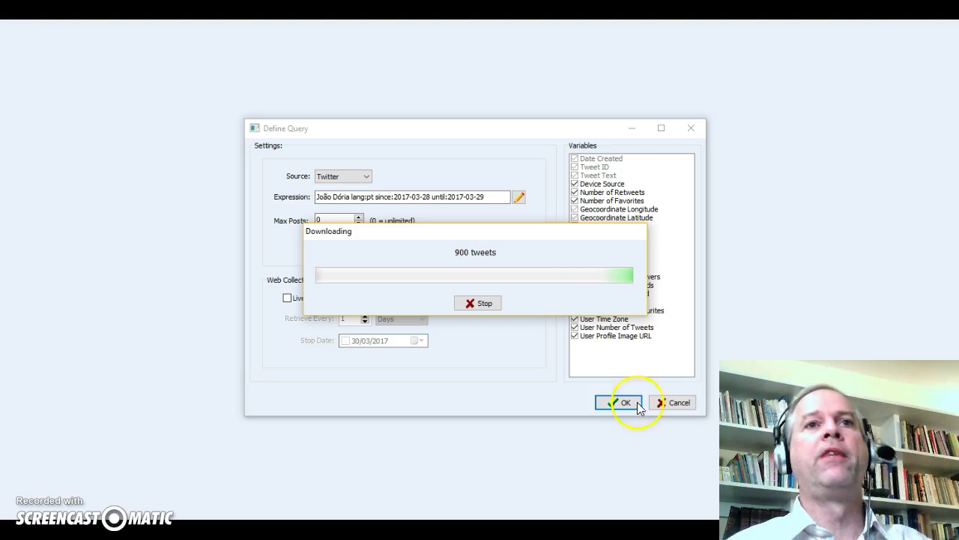
click(671, 187)
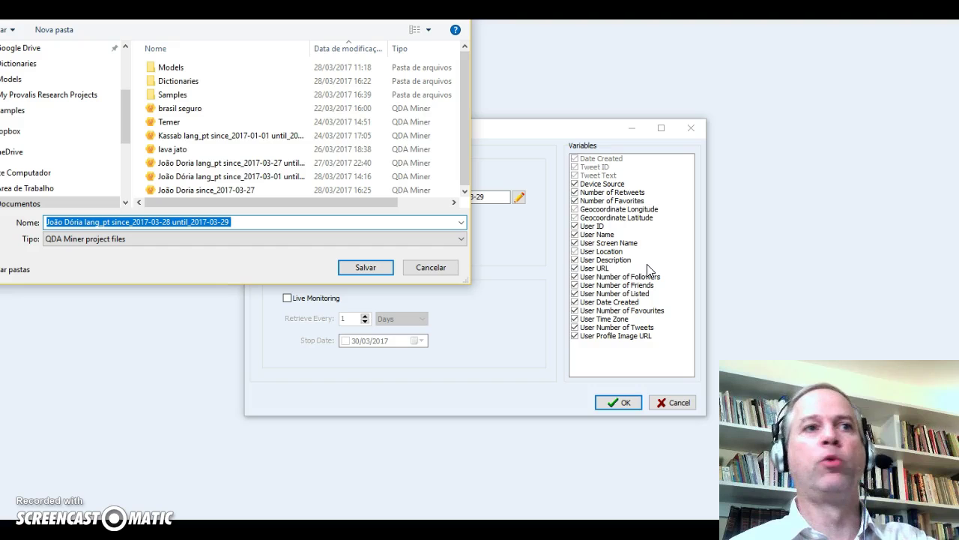
click(364, 267)
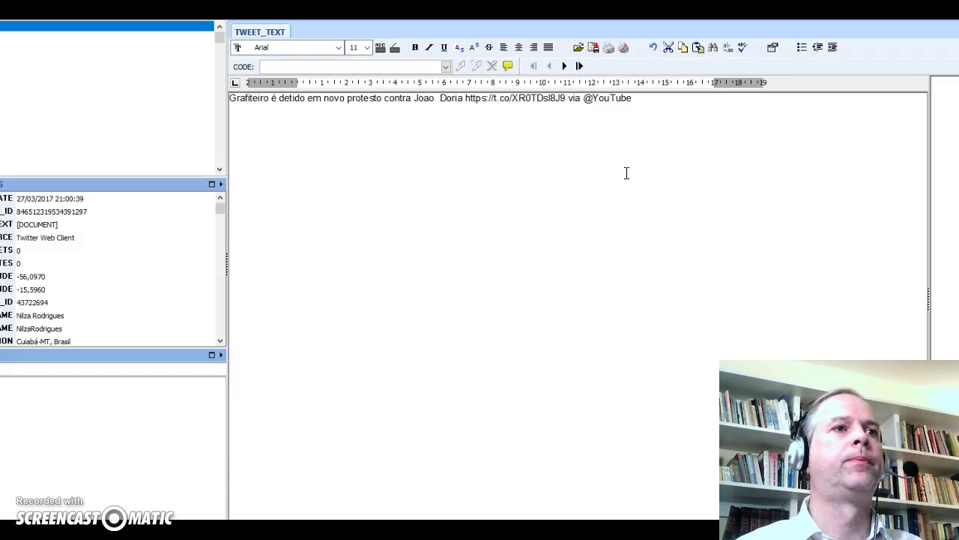
Examine the case list and the tweet text of Case #1 in the imported project.
click(606, 172)
click(42, 44)
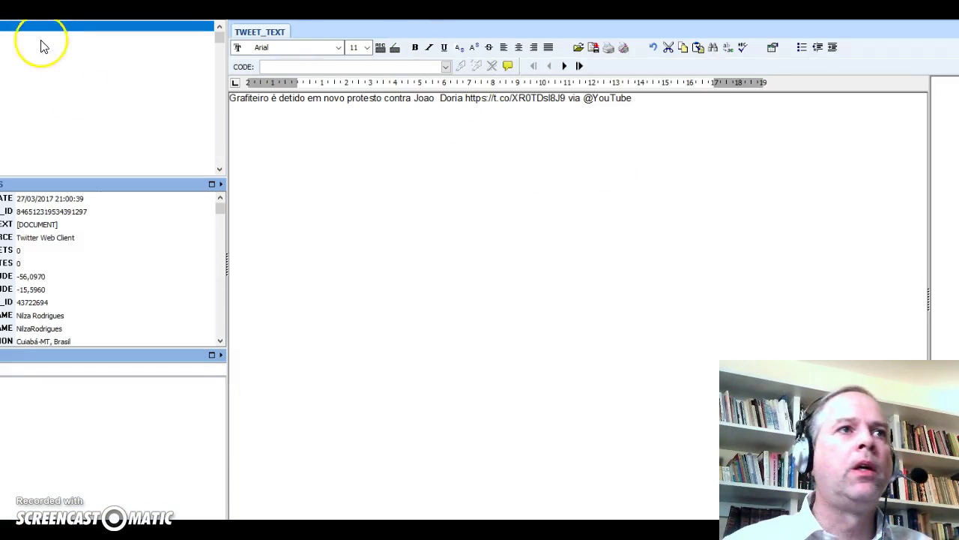
click(3, 24)
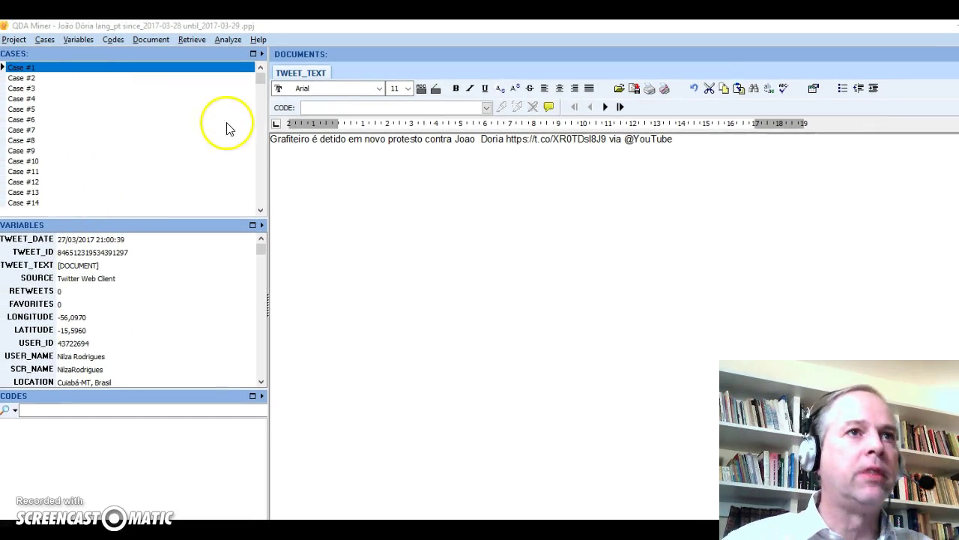
mouse_move(263, 78)
mouse_down()
mouse_move(262, 201)
mouse_move(260, 66)
mouse_up()
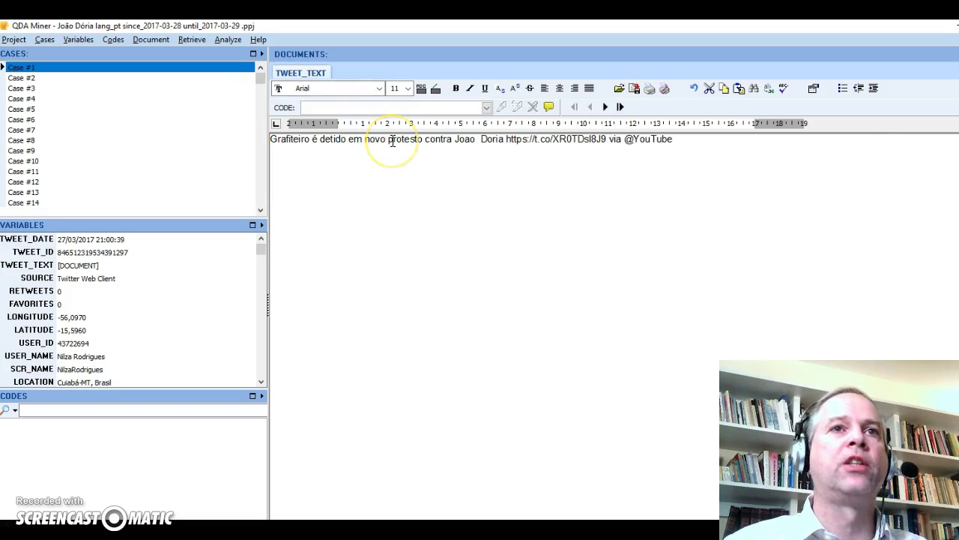
click(425, 145)
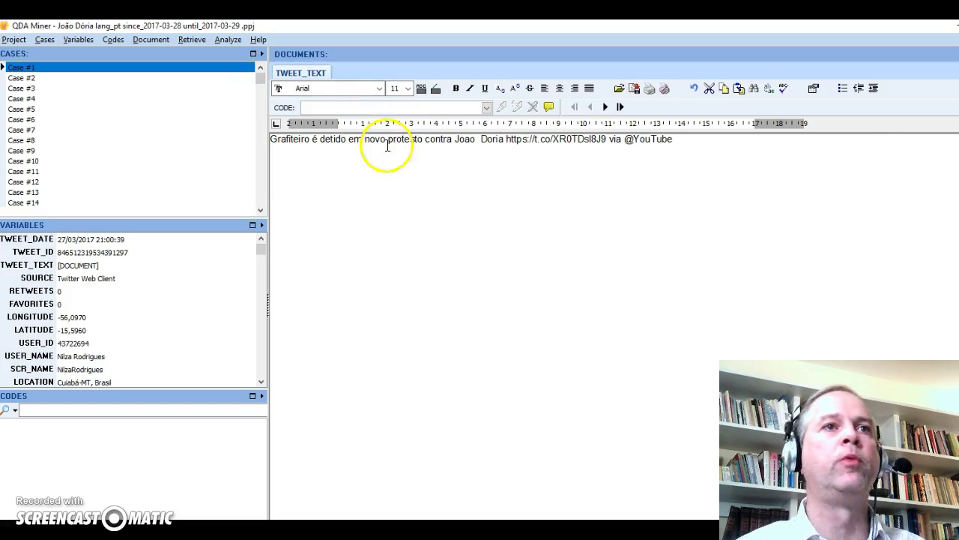
click(332, 140)
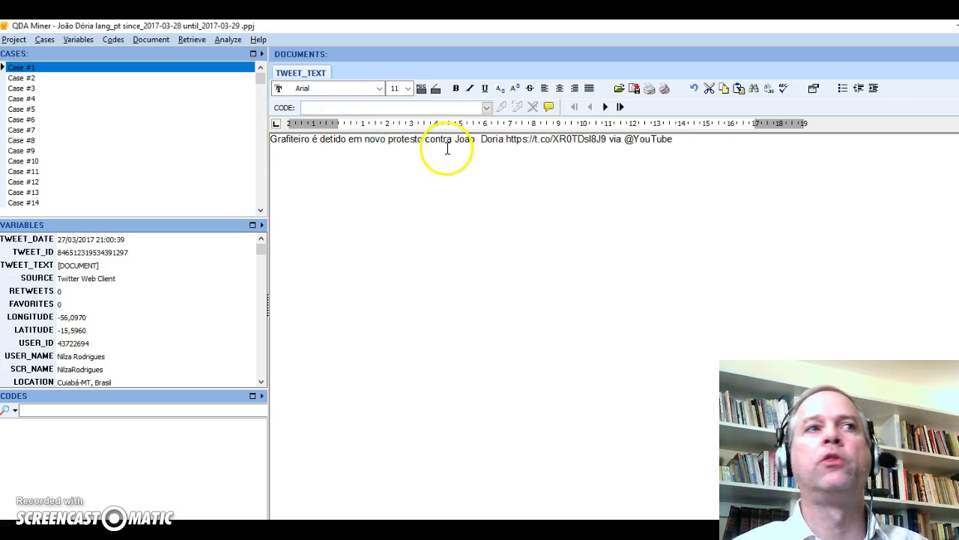
Display Case #2 and look through all of its variables, from tweet date to profile image.
click(41, 78)
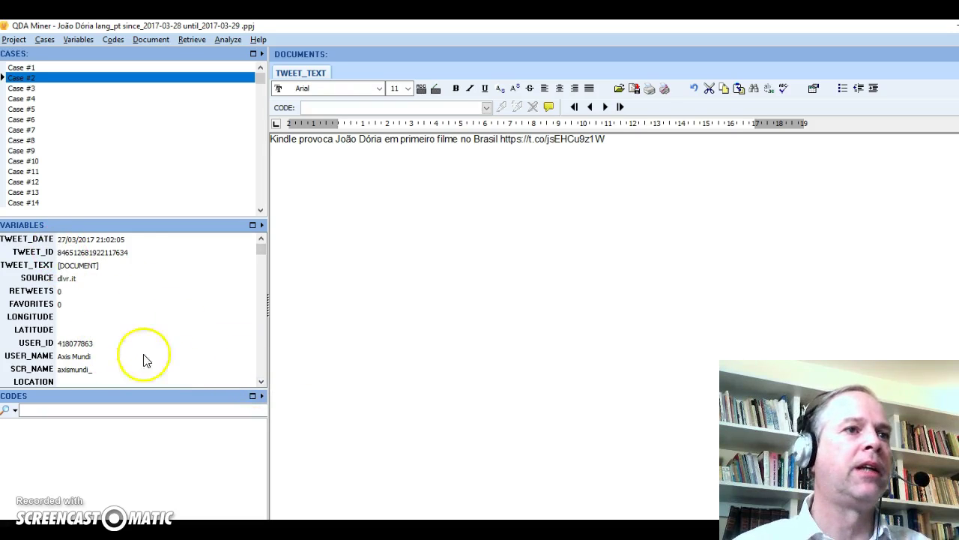
click(260, 384)
click(261, 385)
click(260, 384)
click(260, 384)
click(260, 383)
click(260, 384)
click(260, 384)
click(260, 384)
click(260, 384)
click(260, 383)
click(260, 383)
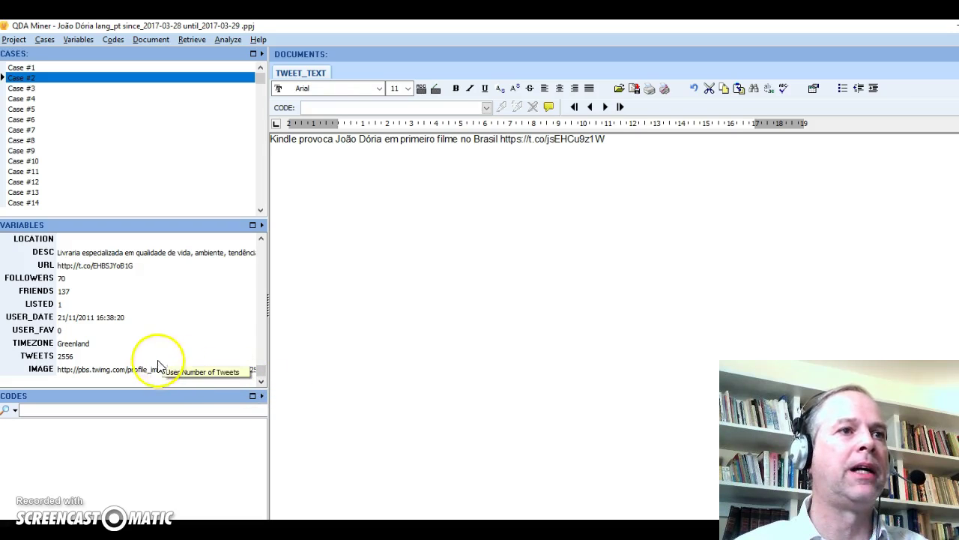
click(259, 363)
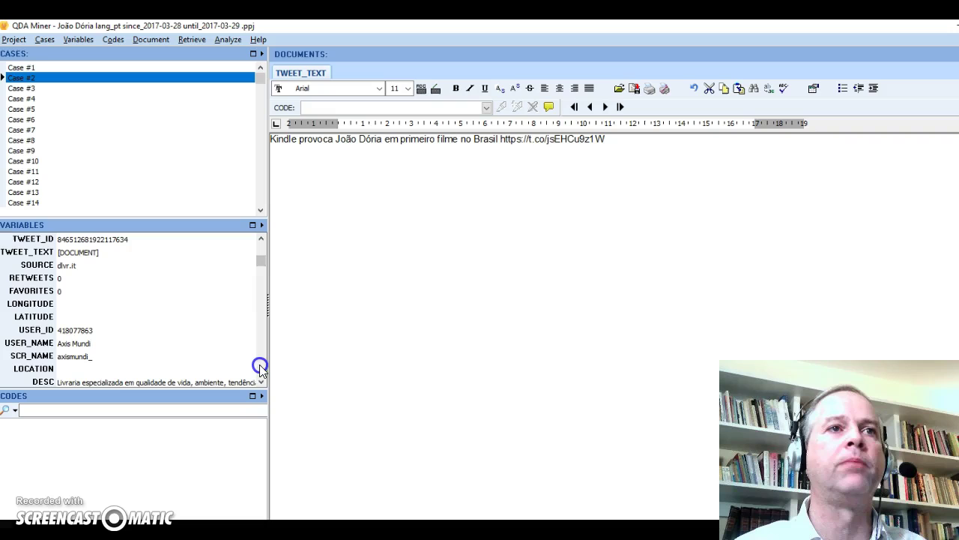
click(260, 238)
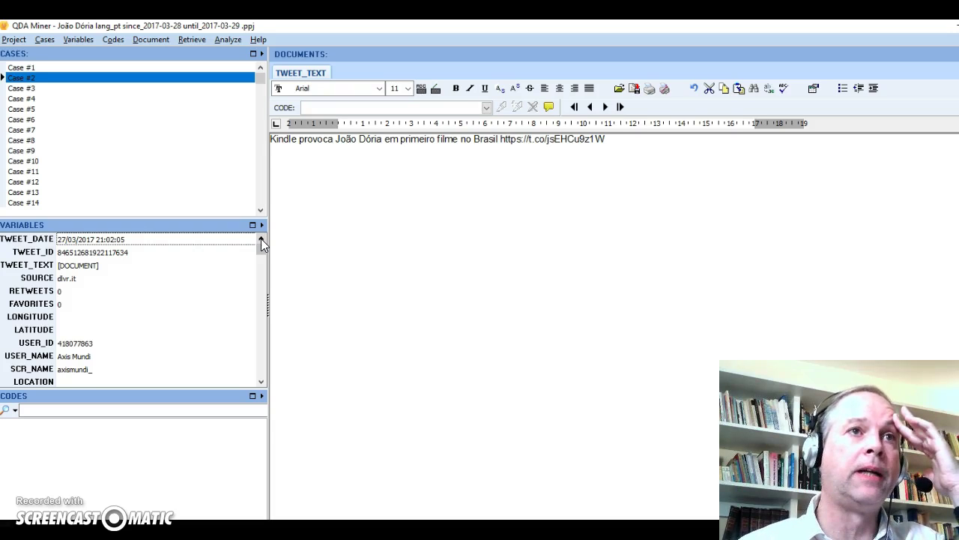
Select the word "Grafiteiro" in the Case #1 tweet and define a new code named "grafite" under the category "cidade linda".
click(51, 69)
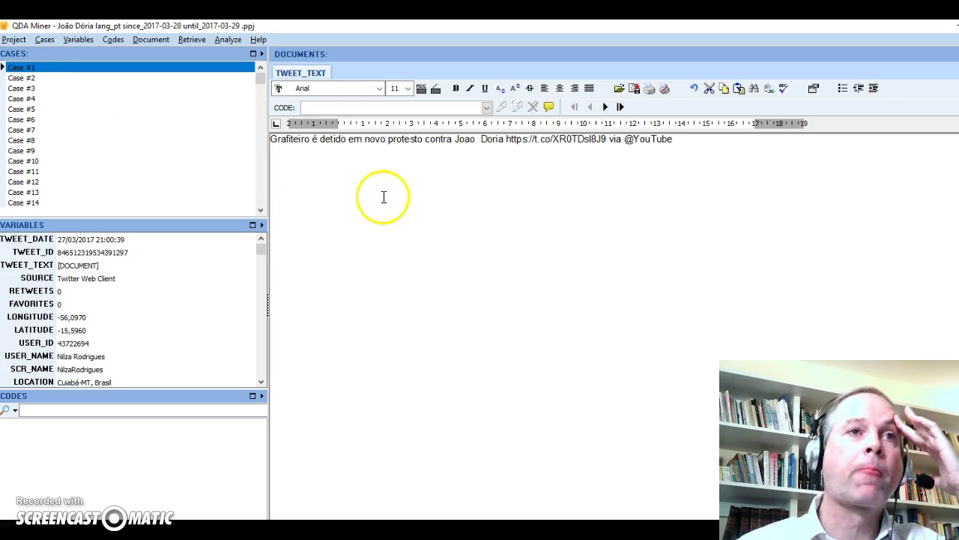
double_click(293, 140)
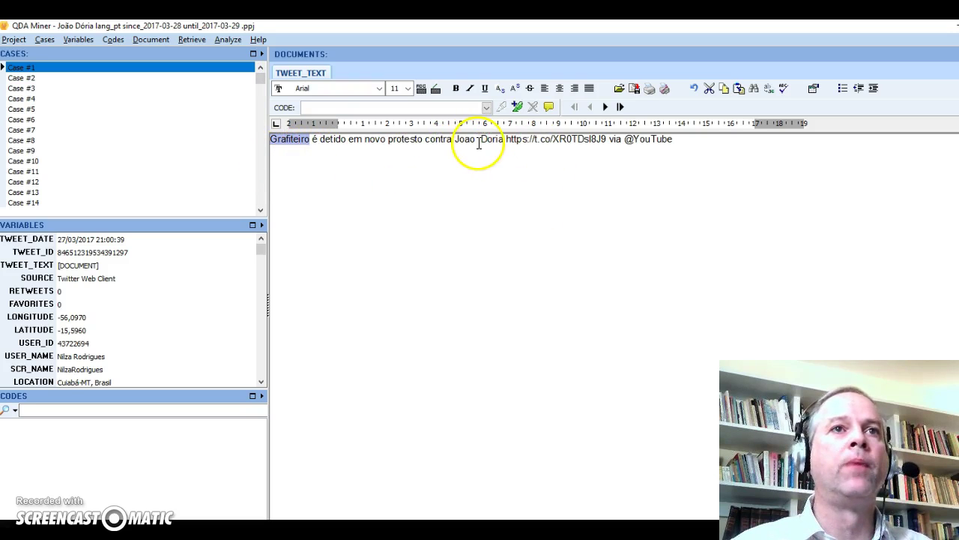
click(517, 107)
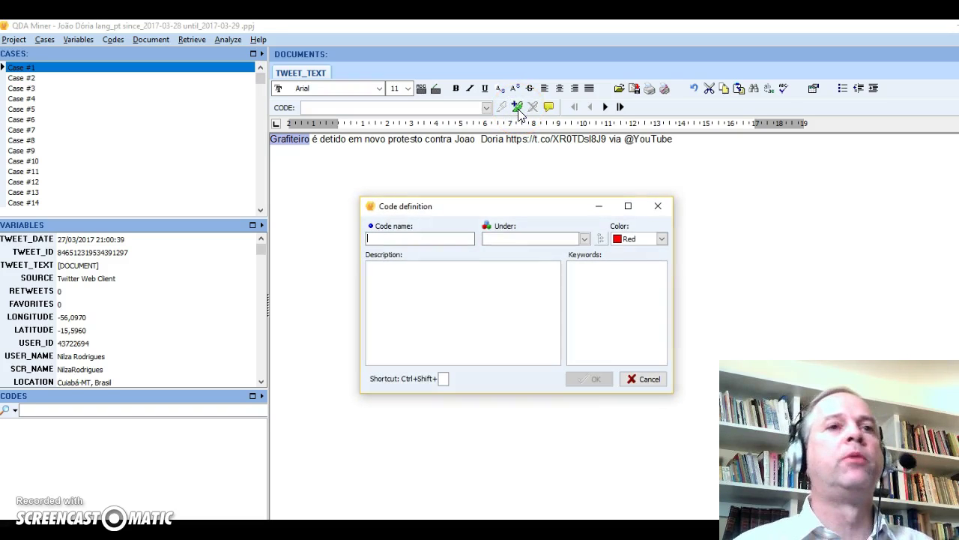
text(grafite)
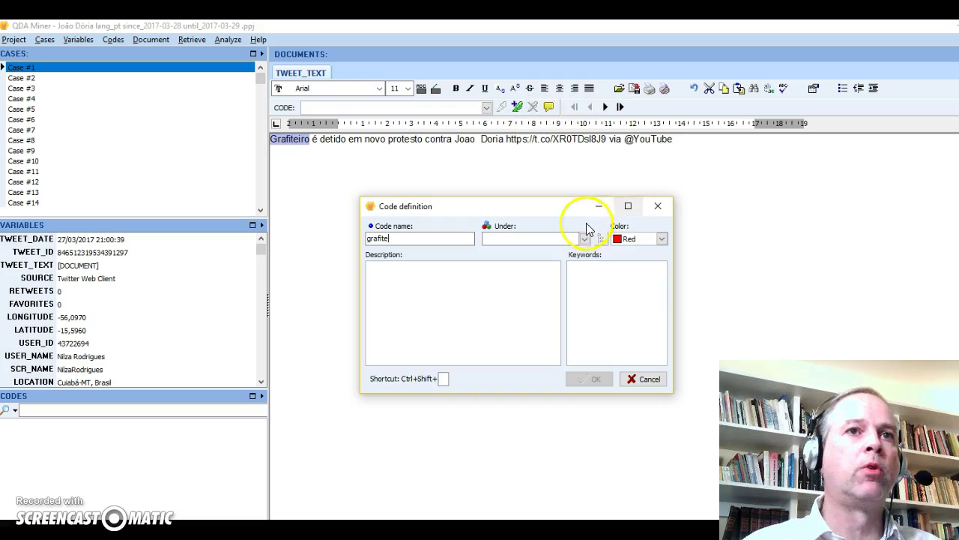
click(550, 237)
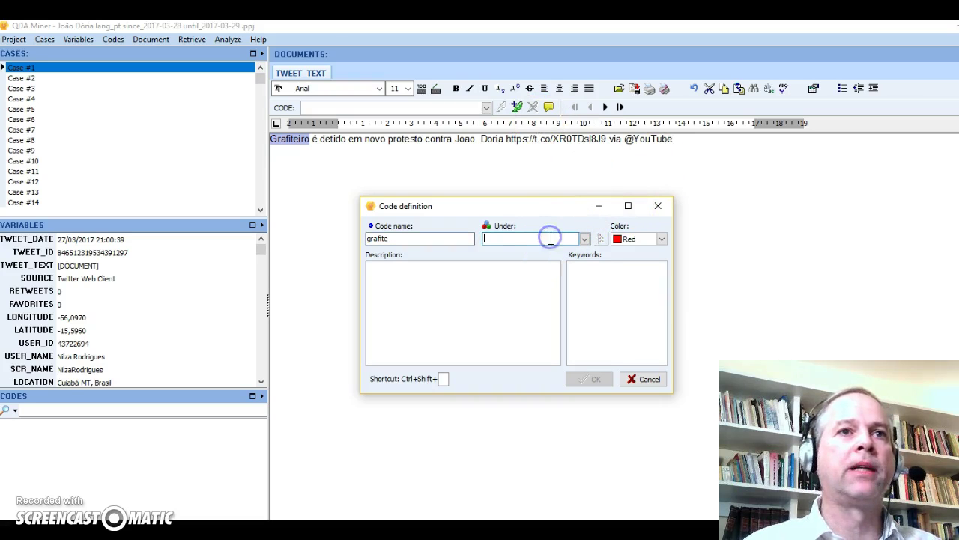
text(cidade linda)
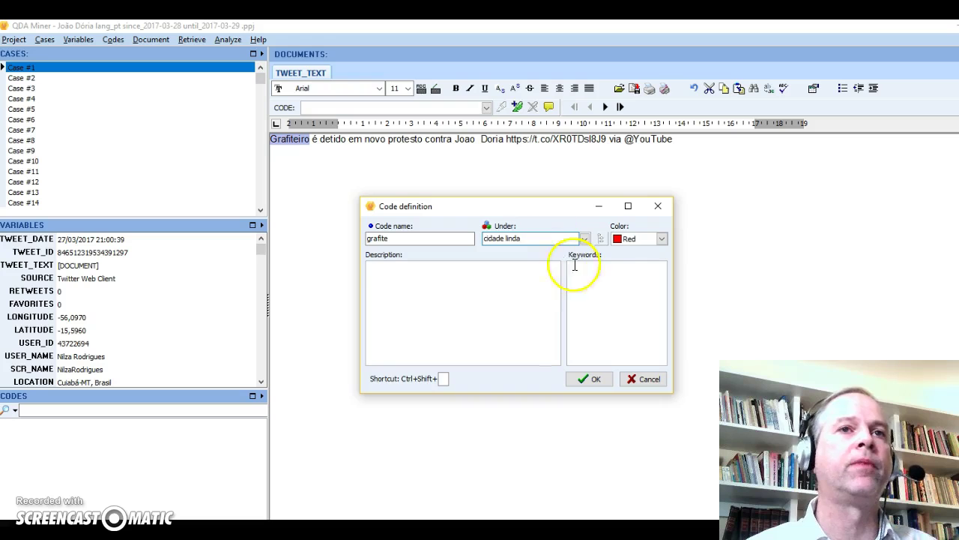
Give the new code the keywords PICHAÇÃO, PIXAÇÃO, PIXO, GRAFITE and POLUIÇÃO_VISUAL, and accept its definition.
click(612, 292)
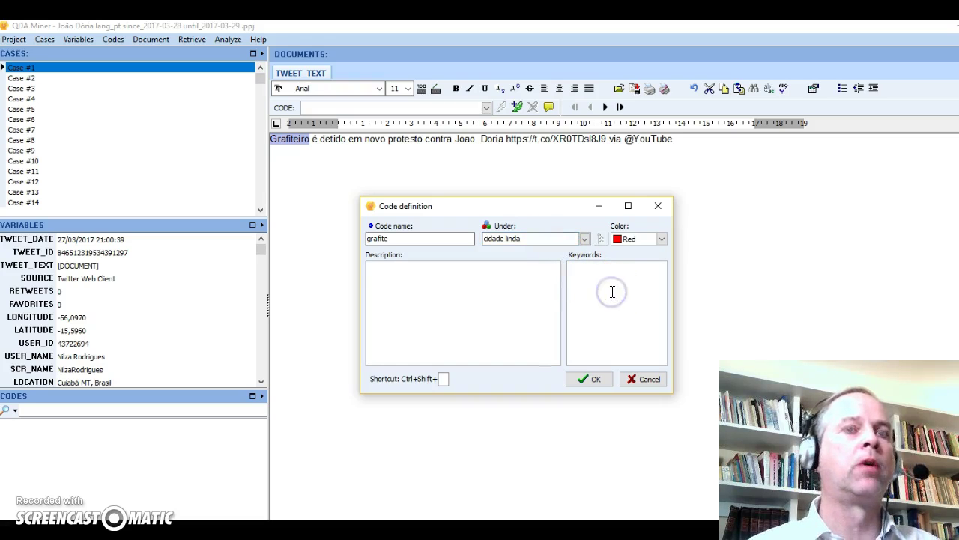
text(PICHAÇÃO)
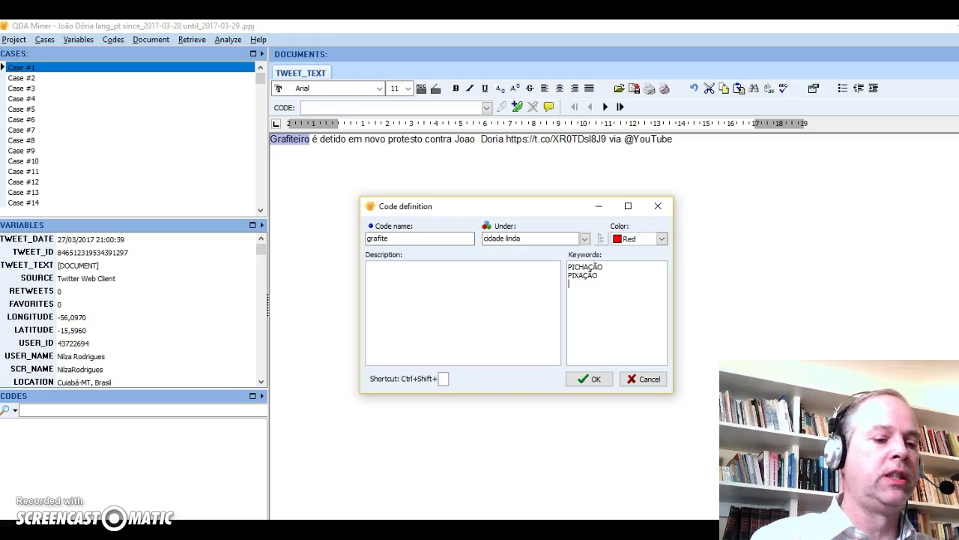
key(BackSpace)
key(BackSpace)
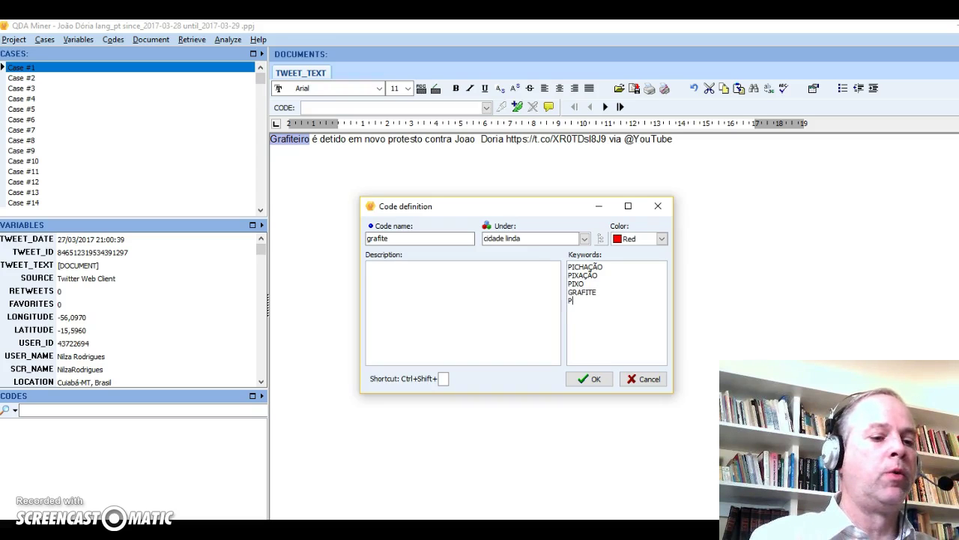
text(ÃO_VISUL)
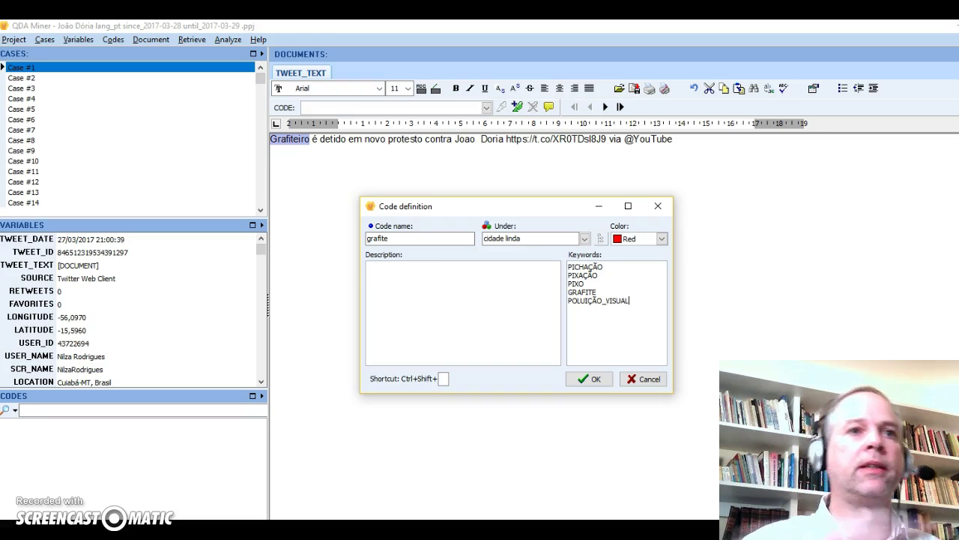
click(595, 378)
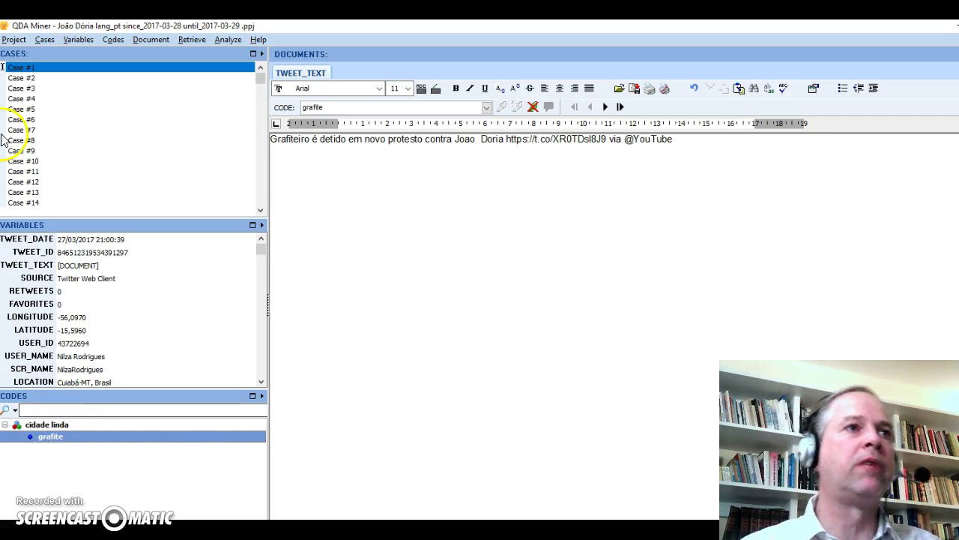
Run a text retrieval for "grafite" in the tweet text and examine the matching case.
click(20, 78)
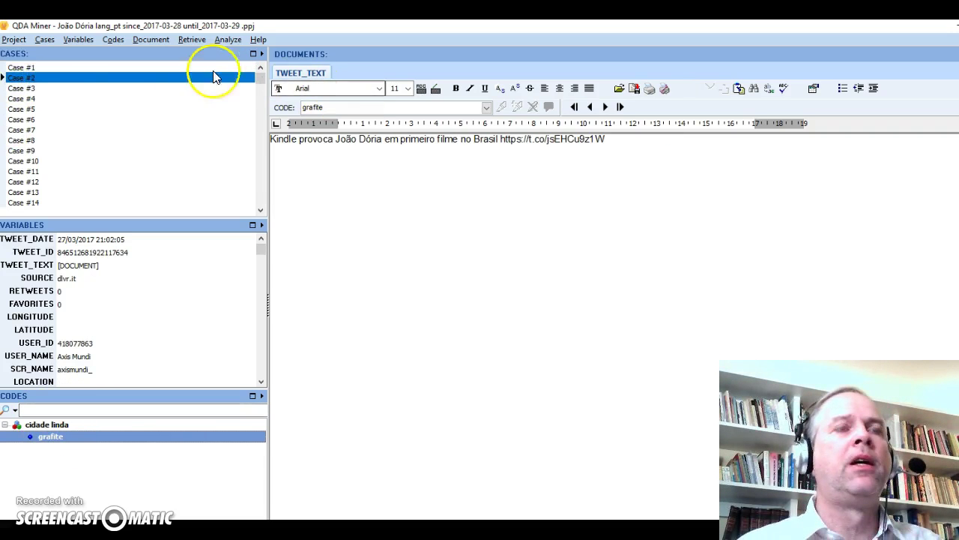
click(188, 40)
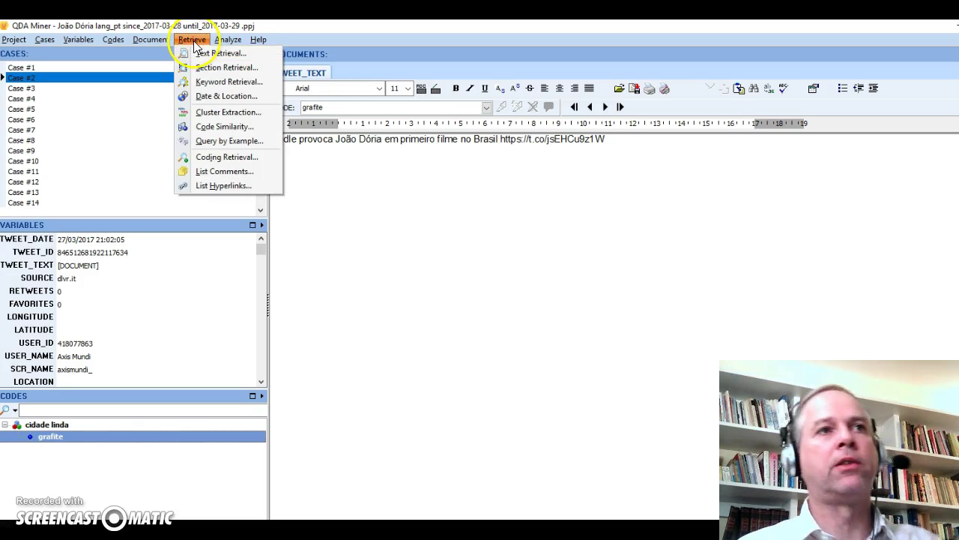
click(201, 53)
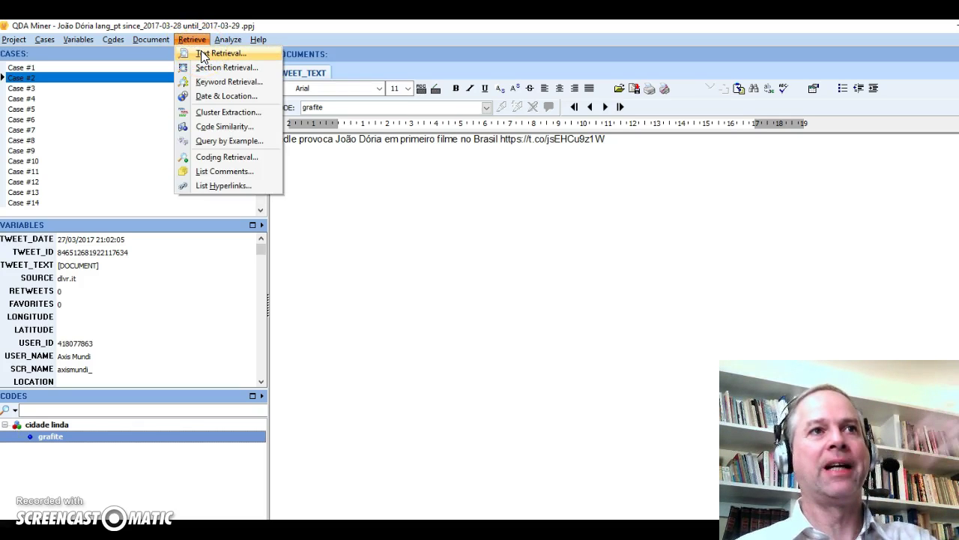
click(212, 54)
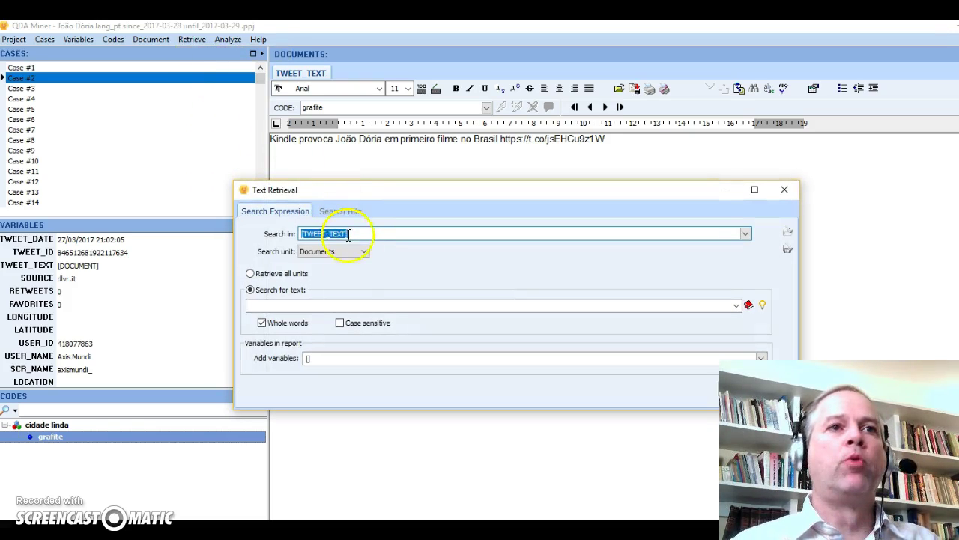
click(362, 302)
text(grafite)
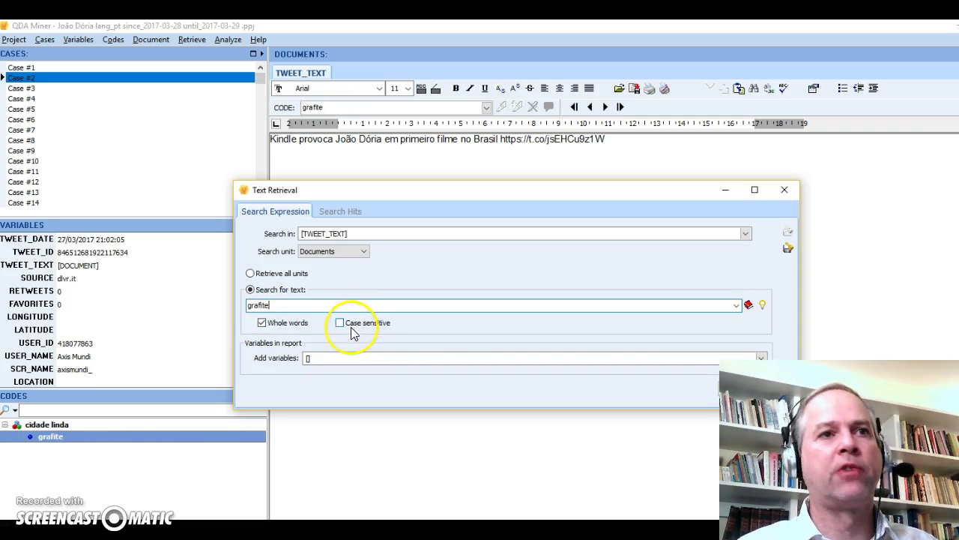
key(Return)
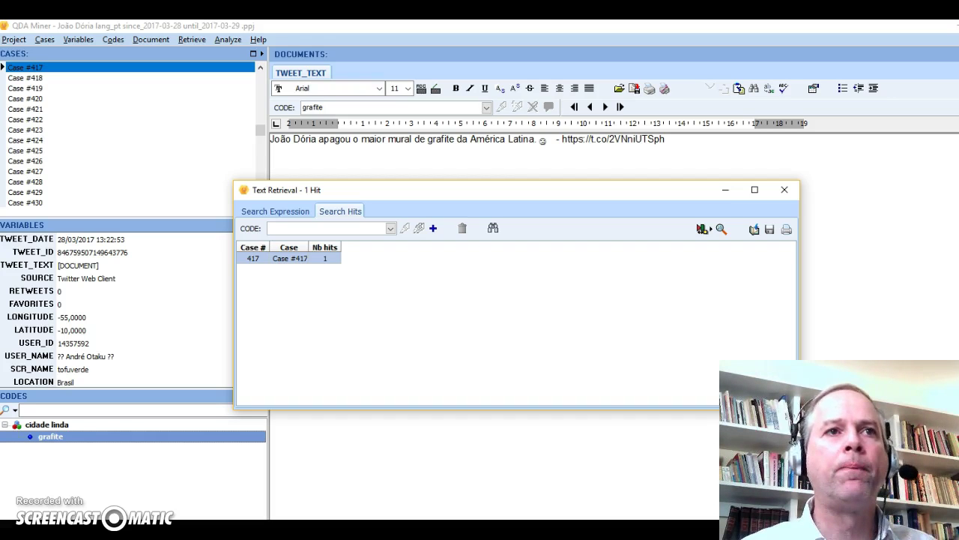
click(304, 263)
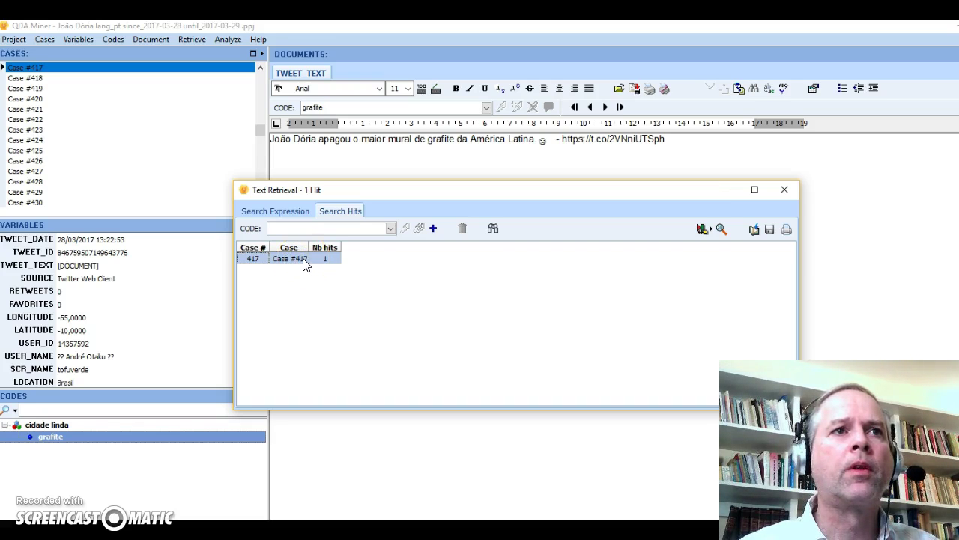
click(268, 263)
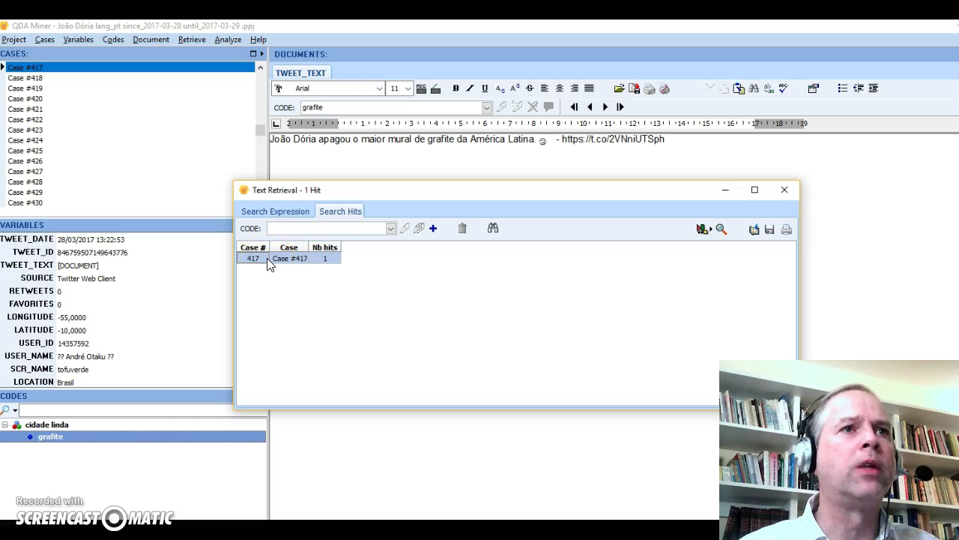
click(329, 262)
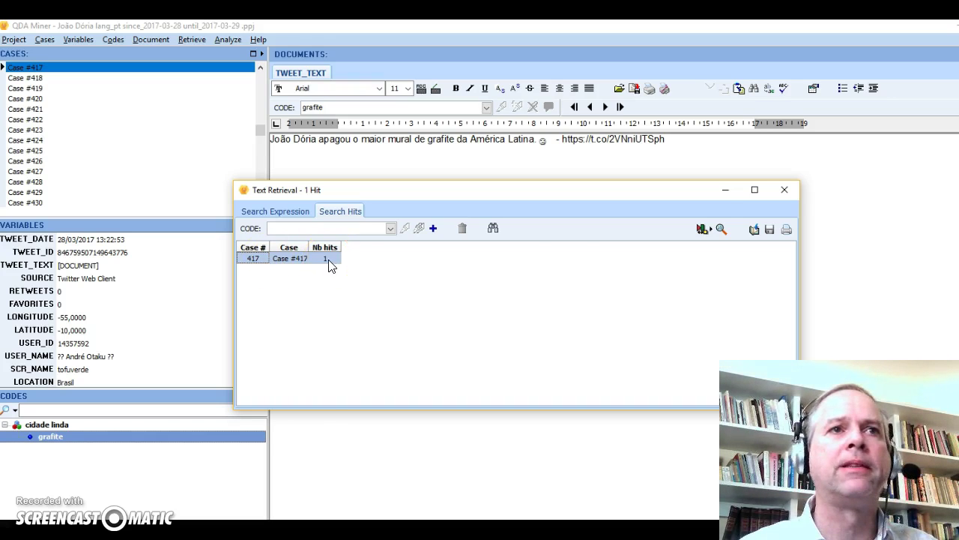
Replace the search text with "pichação" and run the text retrieval on the tweets.
click(266, 212)
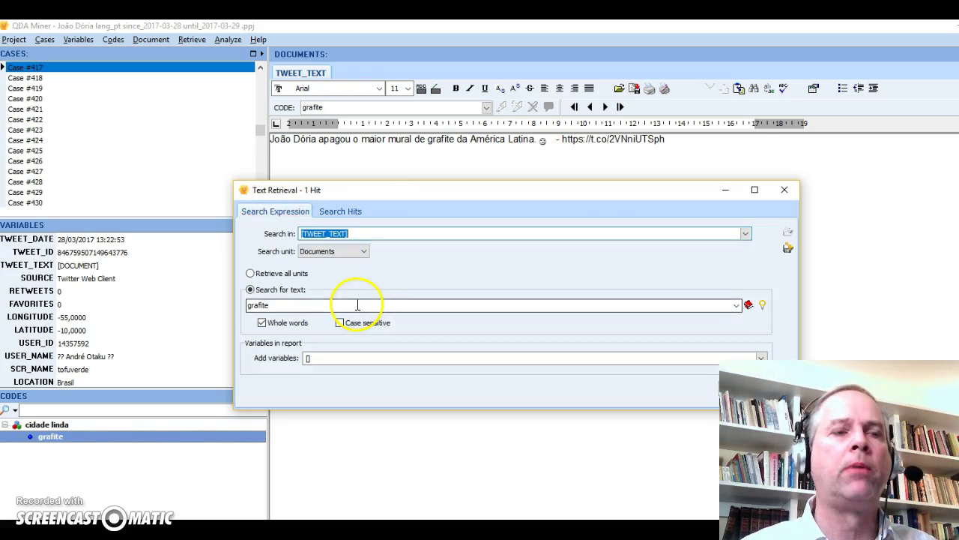
double_click(358, 305)
key(BackSpace)
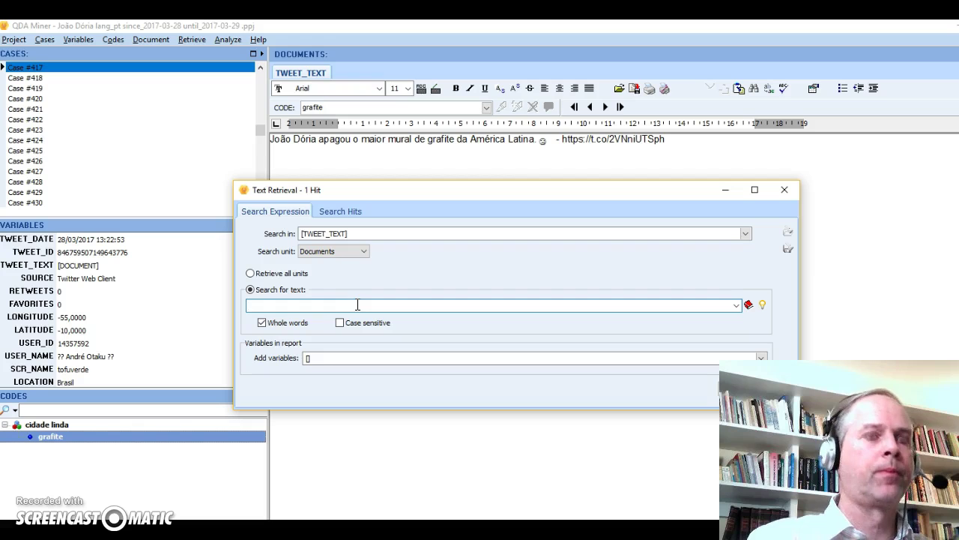
text(pichação)
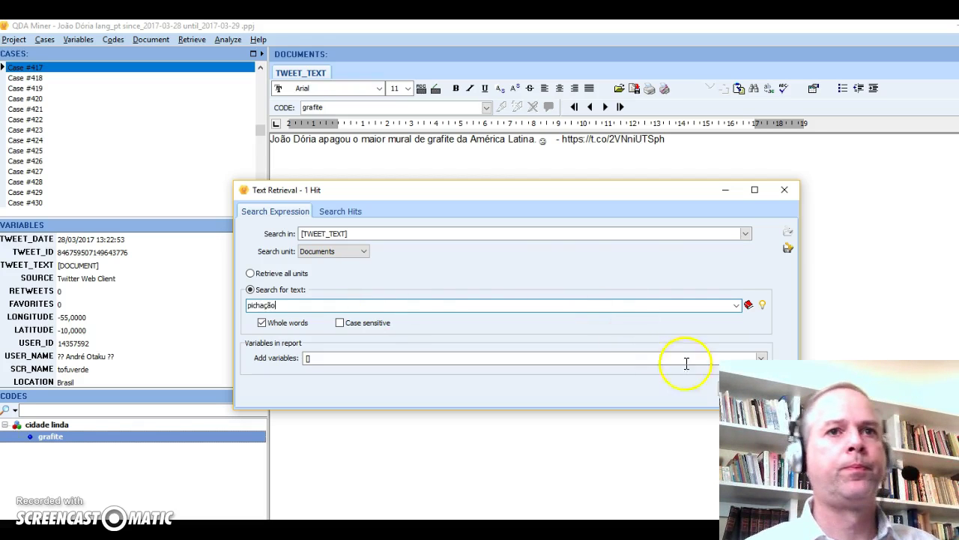
click(750, 386)
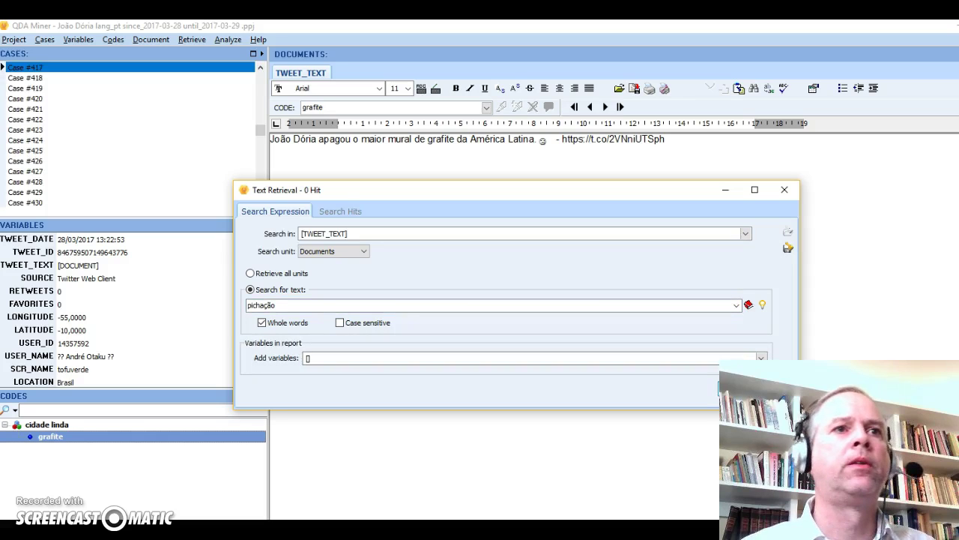
Search the tweet text with the wildcard expression "grafit*".
double_click(439, 303)
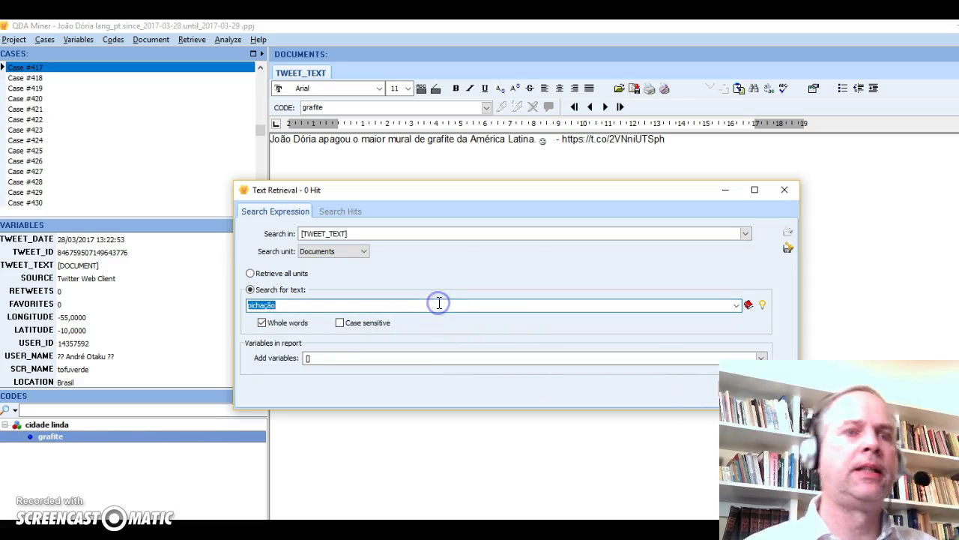
key(BackSpace)
text(graf)
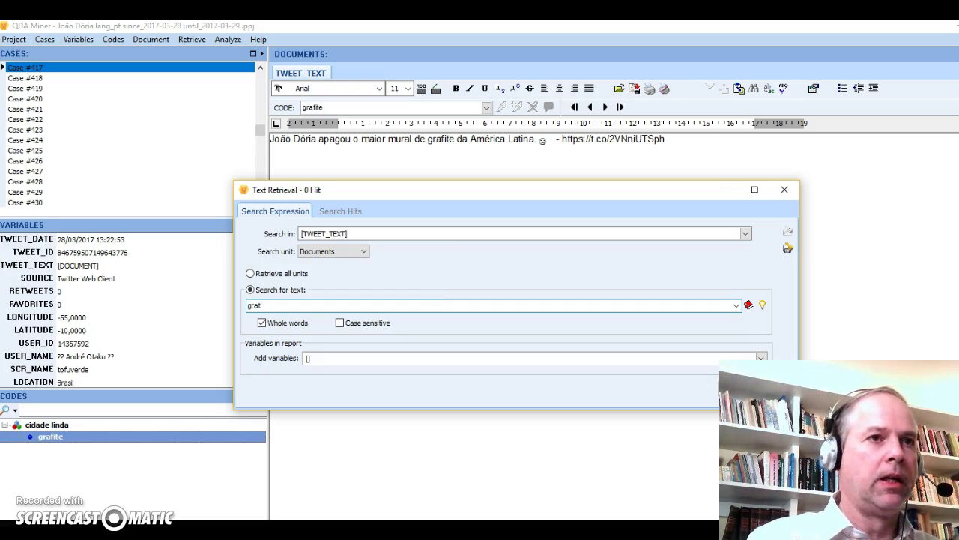
text(f)
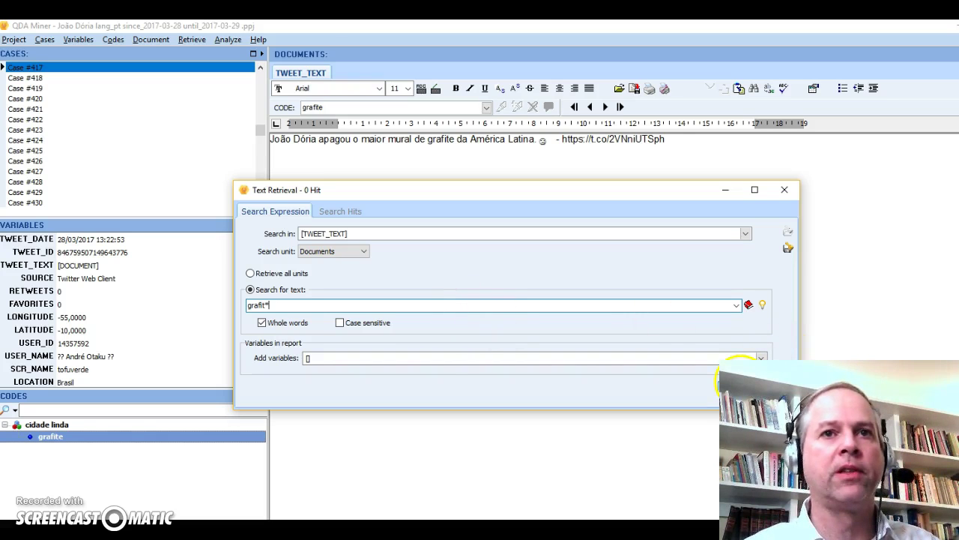
key(Return)
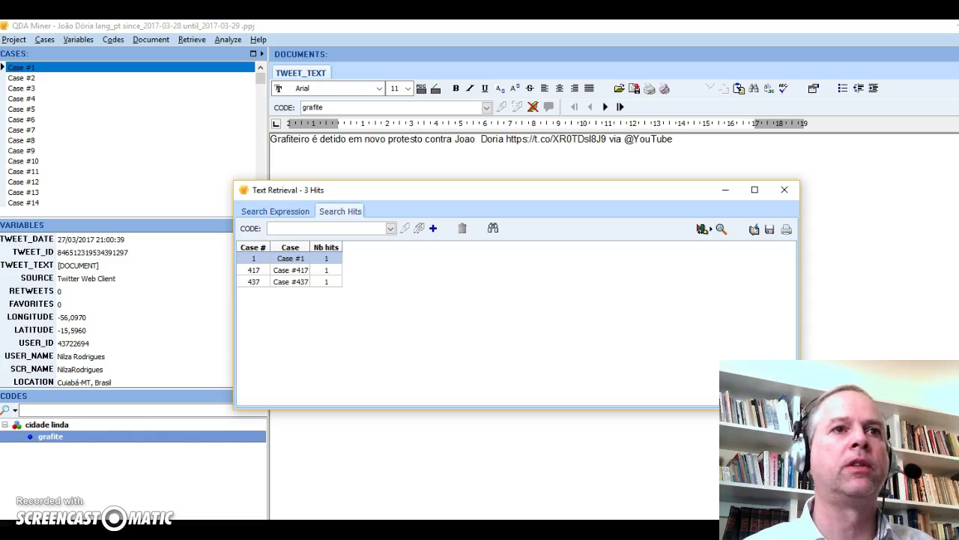
Read the tweets of Case #417, Case #437 and Case #1 from the search hits.
click(286, 269)
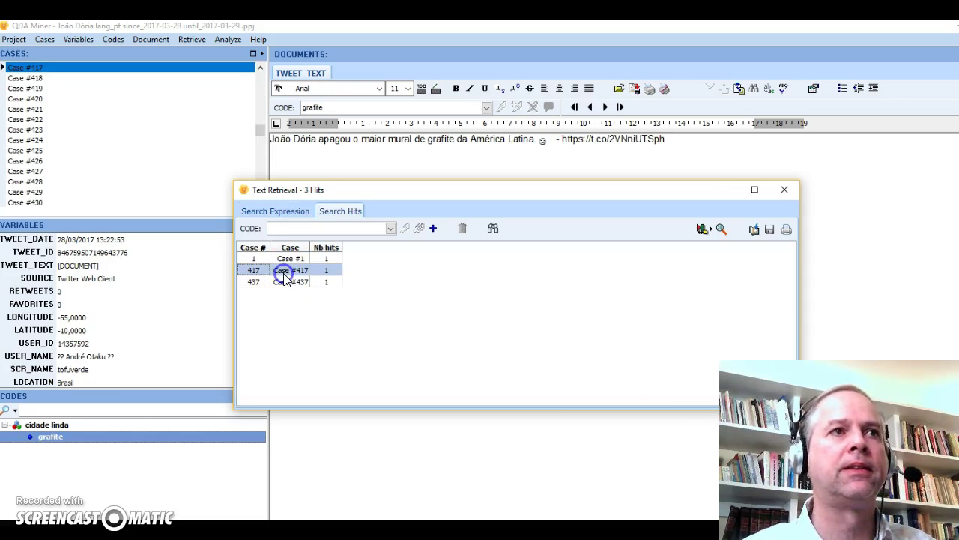
click(286, 282)
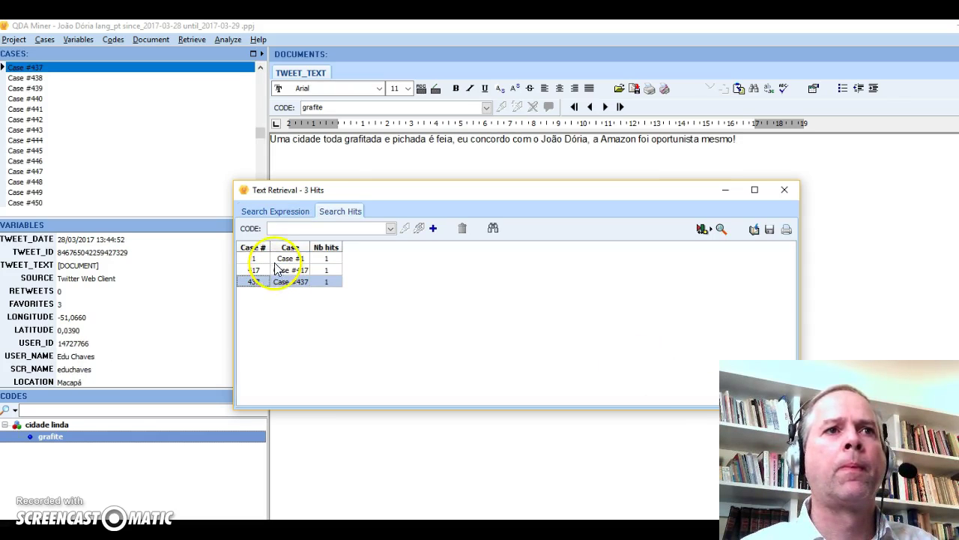
click(290, 257)
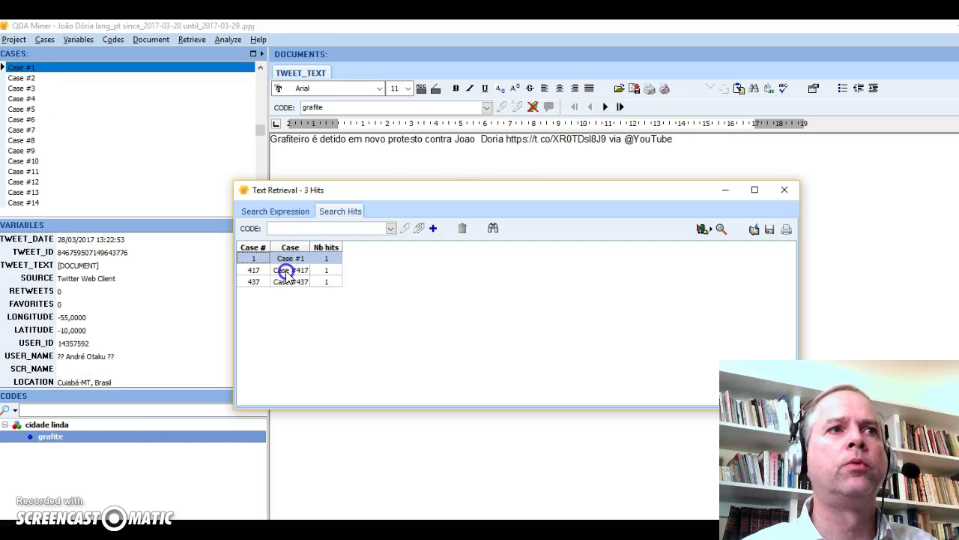
Assign the code "grafite" to the passage "apagou o maior mural de grafite da América Latina" in the Case #417 tweet.
click(288, 270)
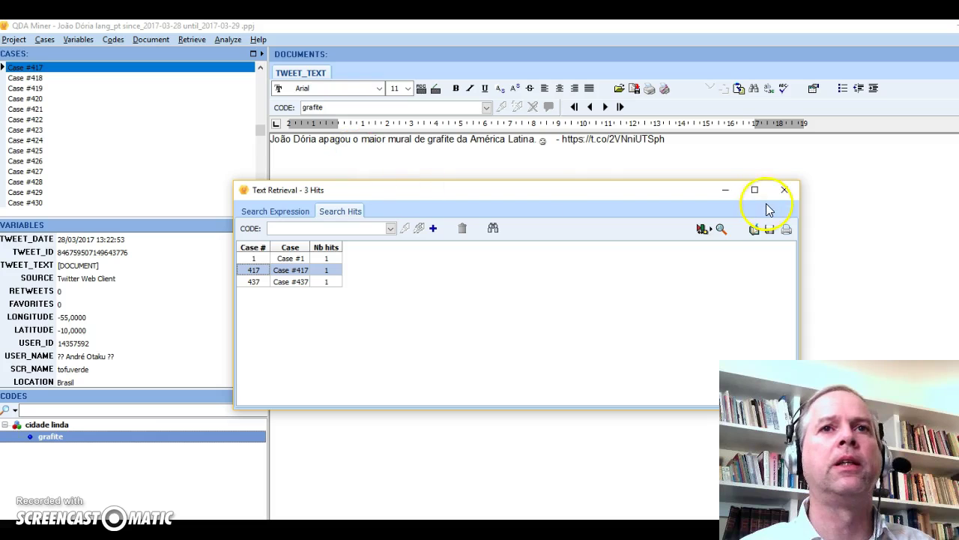
drag(617, 191, 682, 271)
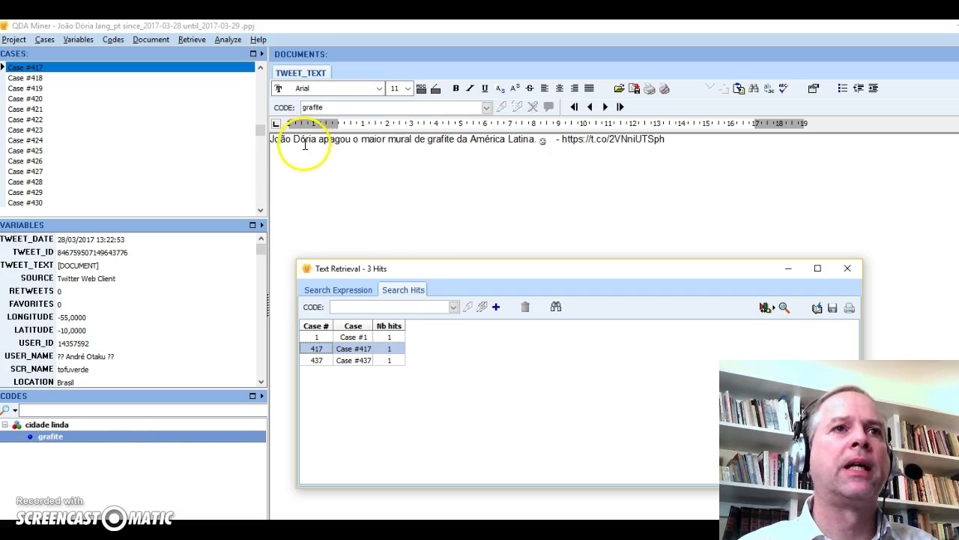
drag(318, 140, 526, 142)
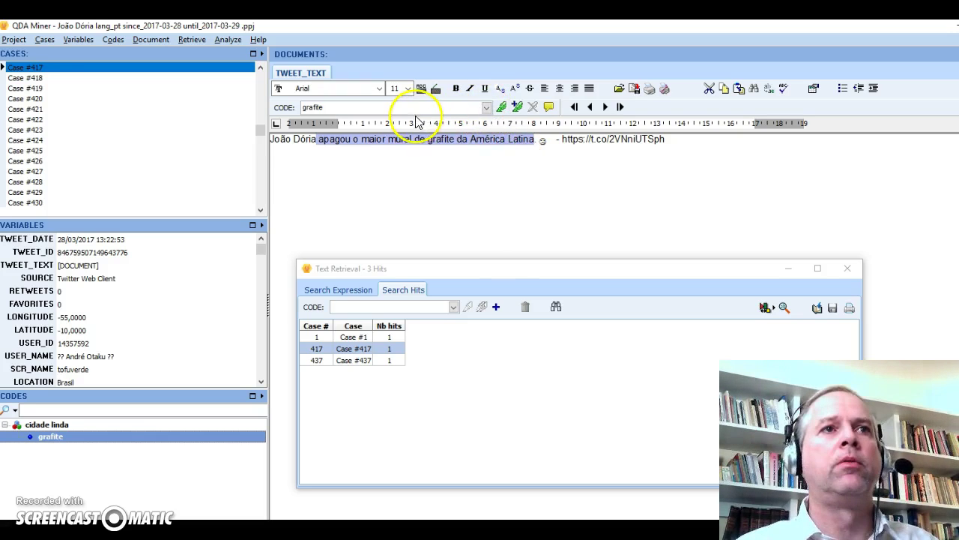
click(502, 107)
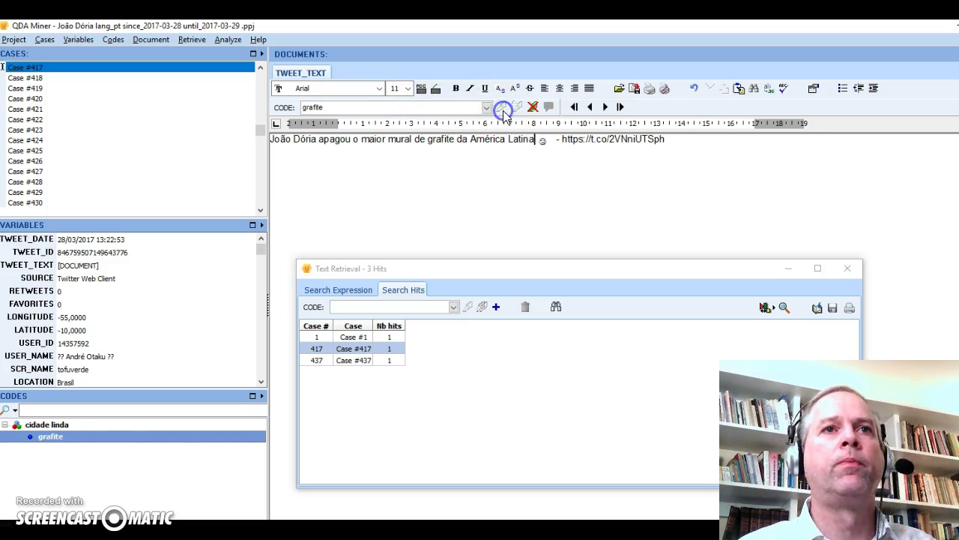
Assign the code "grafite" to "Uma cidade toda grafitada e pichada é feia" in the Case #437 tweet and close the text retrieval.
click(355, 361)
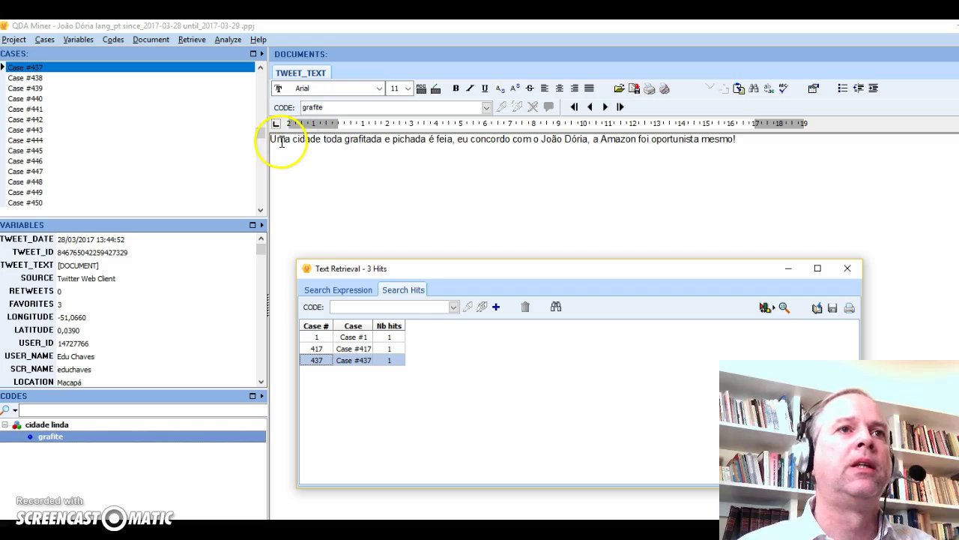
drag(270, 139, 453, 145)
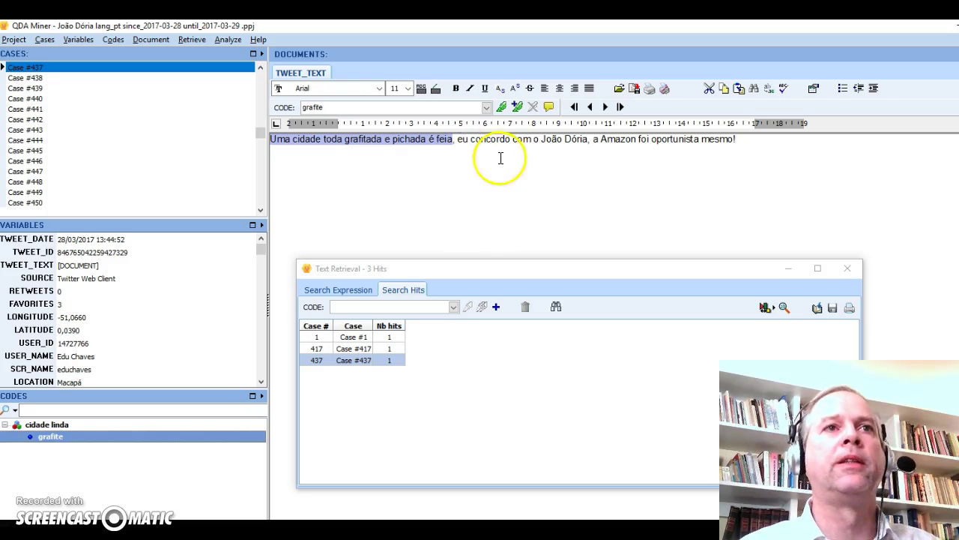
click(501, 109)
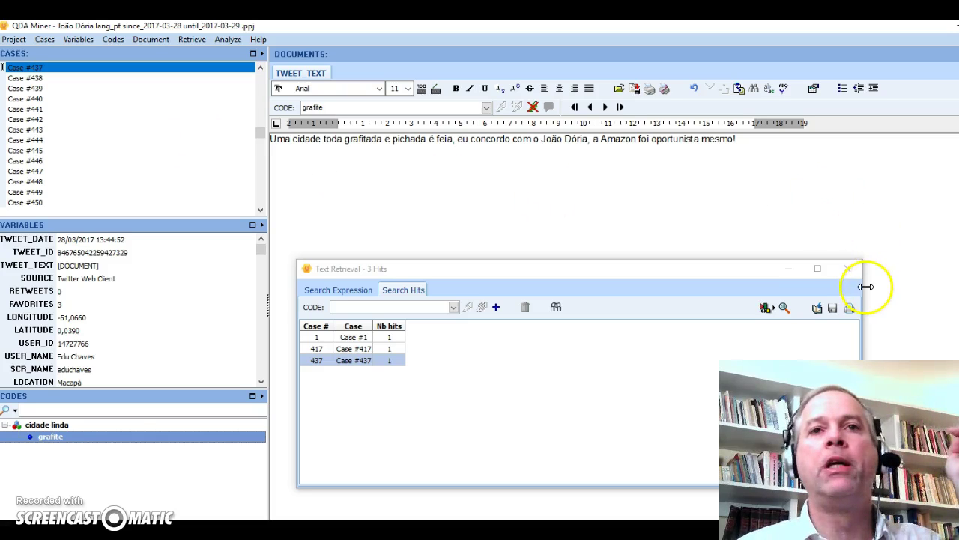
click(846, 268)
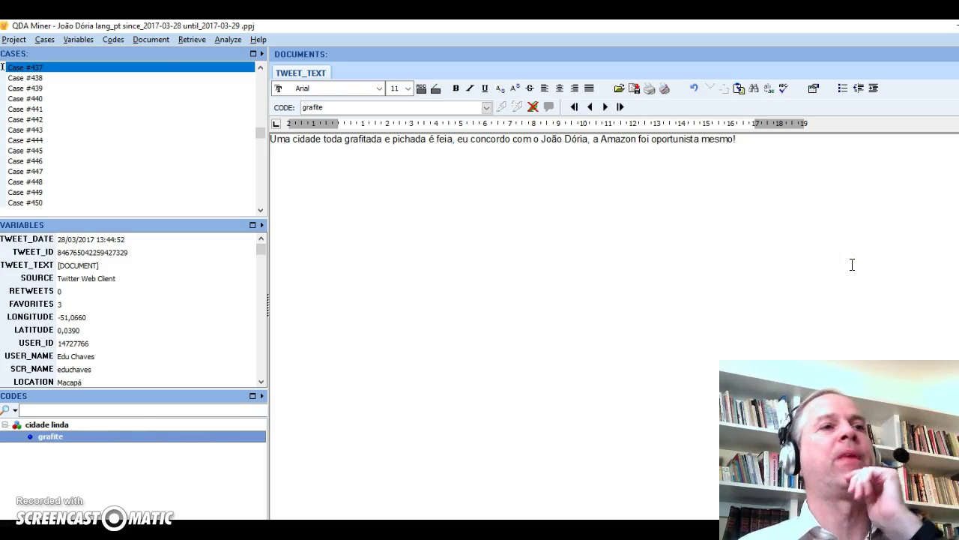
Start a Cluster Extraction that searches the TWEET_TEXT document with sentences as the search unit.
click(156, 42)
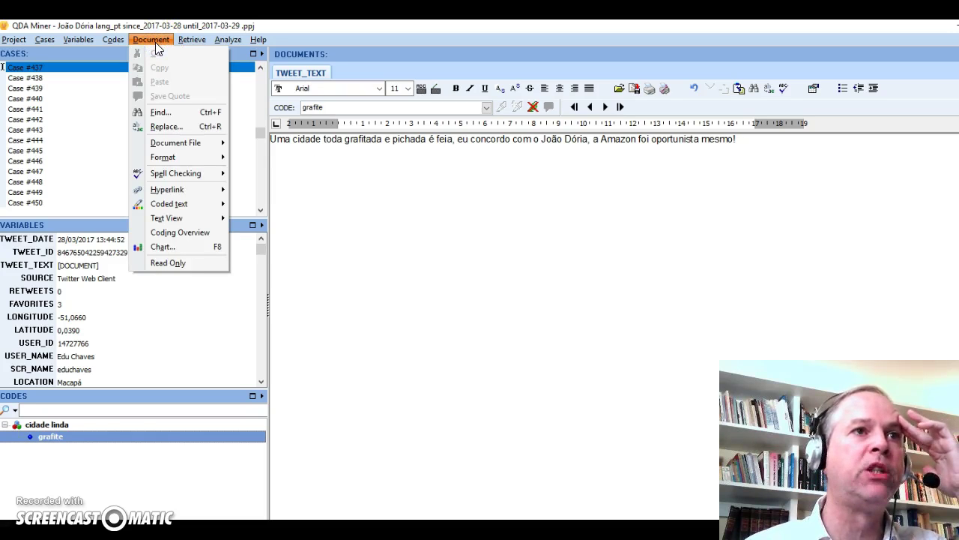
click(112, 40)
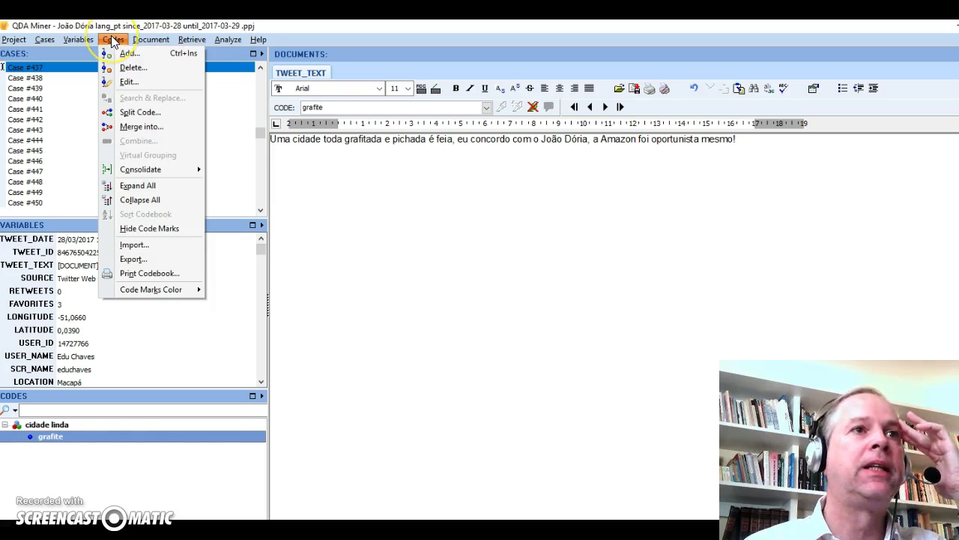
click(190, 41)
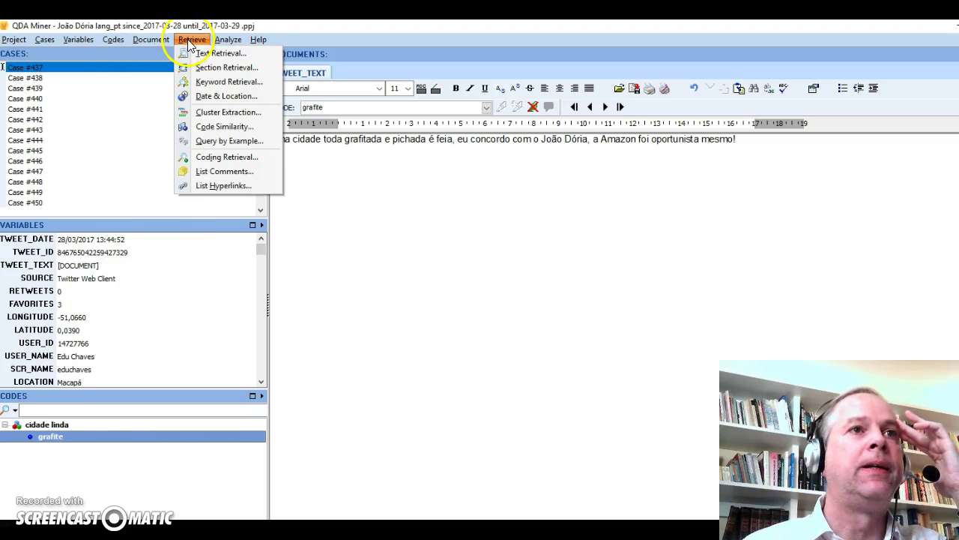
click(197, 114)
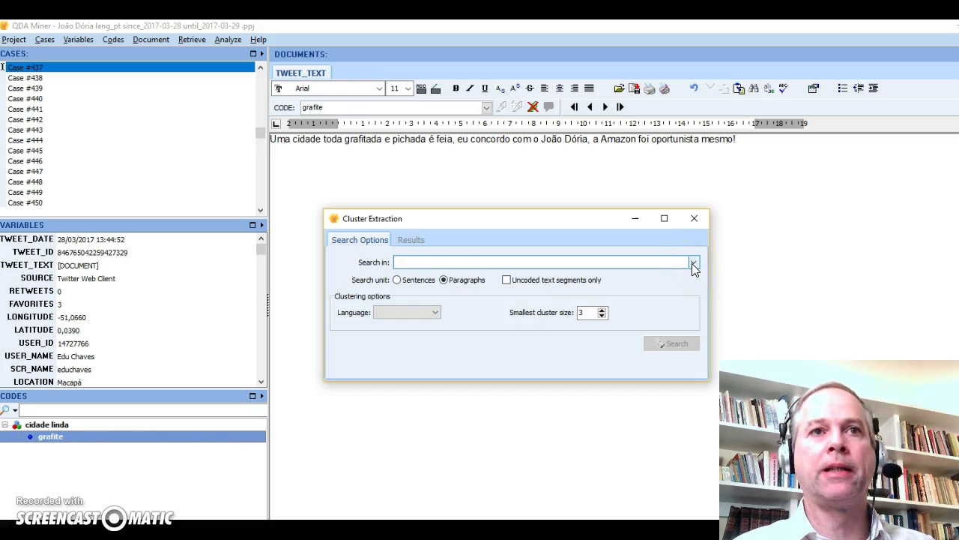
click(396, 279)
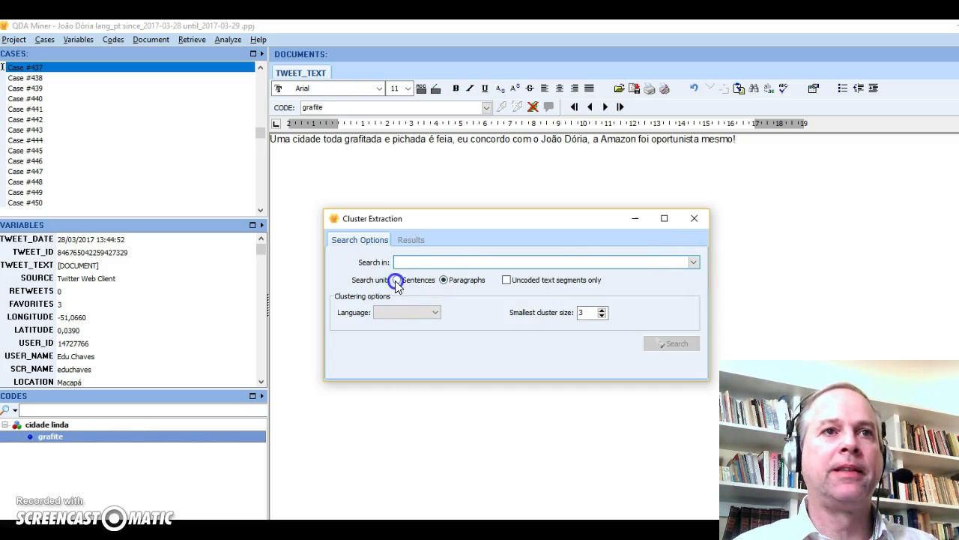
click(693, 262)
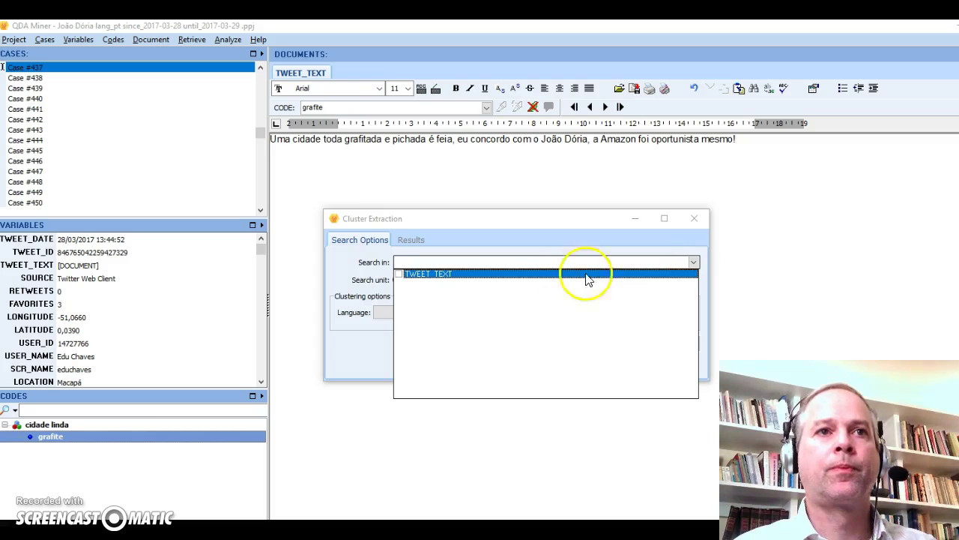
click(398, 275)
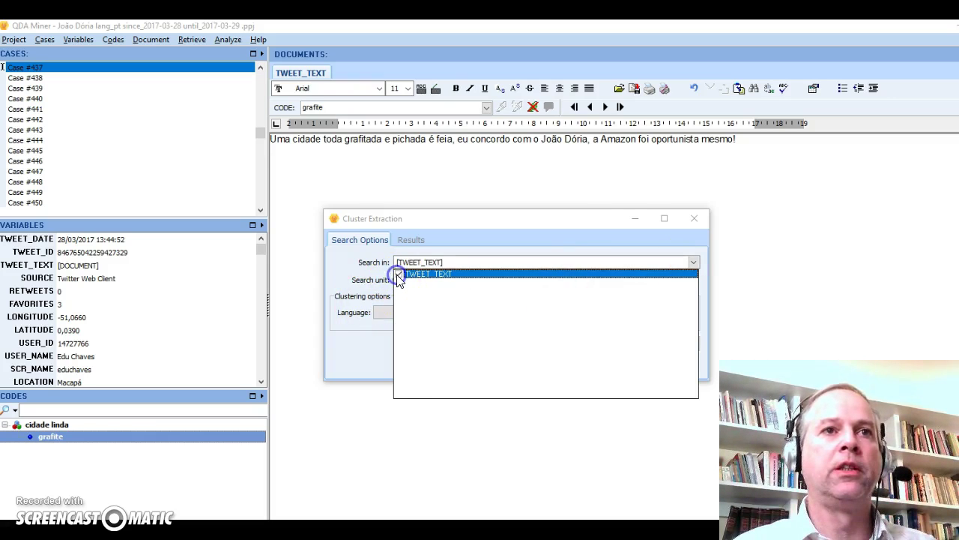
click(693, 262)
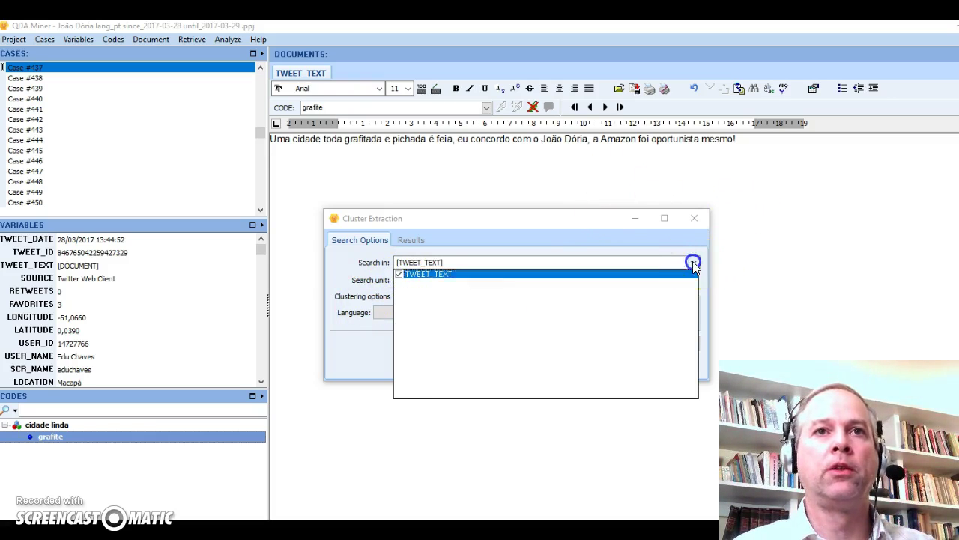
Run the cluster search with the language set to Portuguese and open the tight clusters for coding.
click(433, 312)
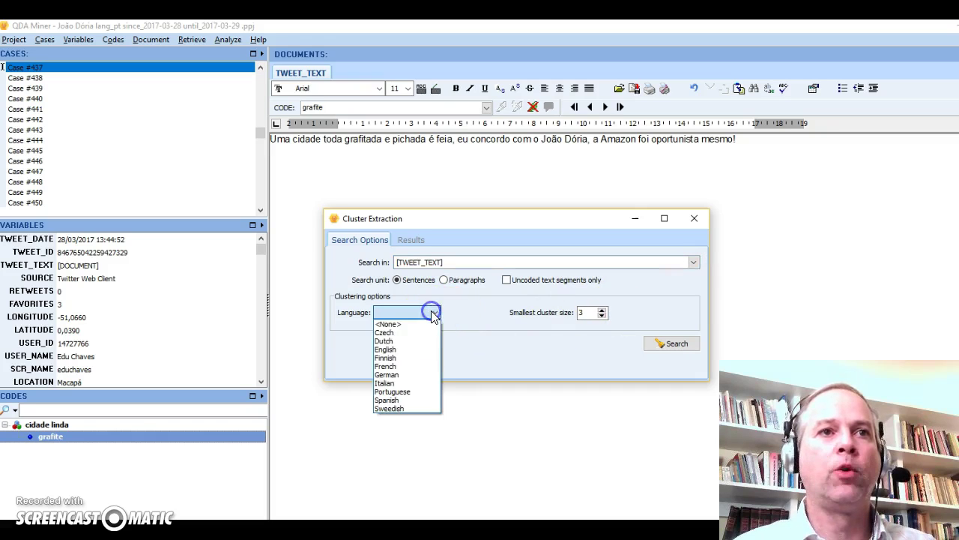
click(400, 391)
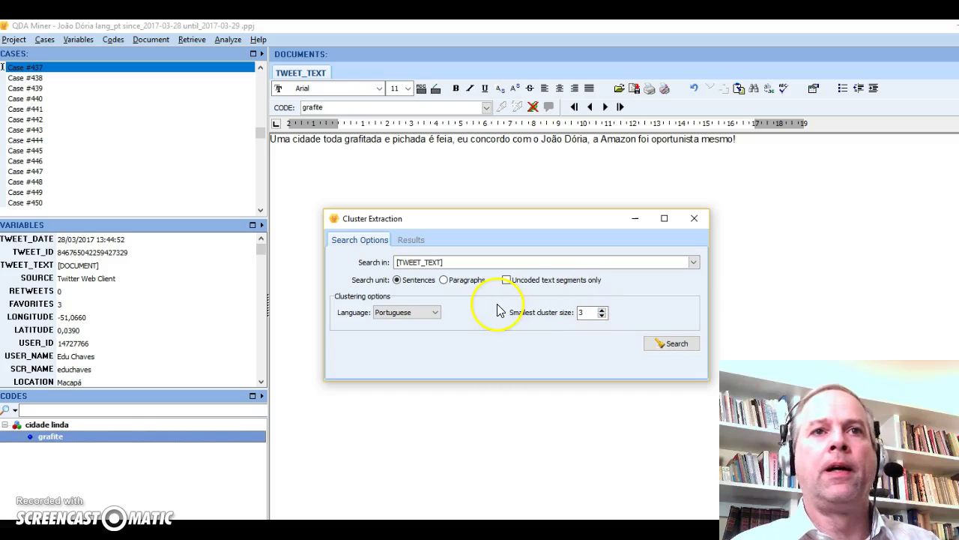
click(659, 342)
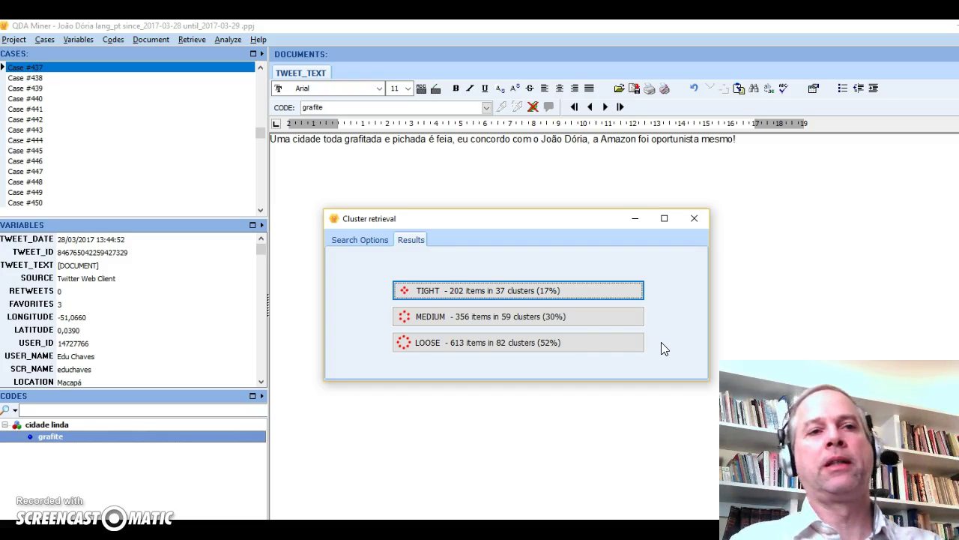
click(485, 293)
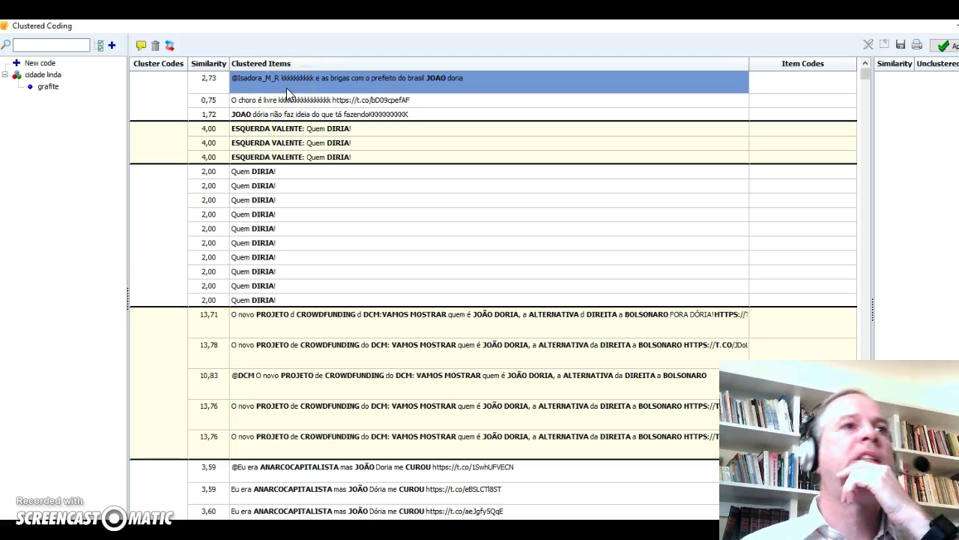
Create the code "gozação" under a new category "expressões" with the keywords "KKK*" and "HAHA*".
click(156, 87)
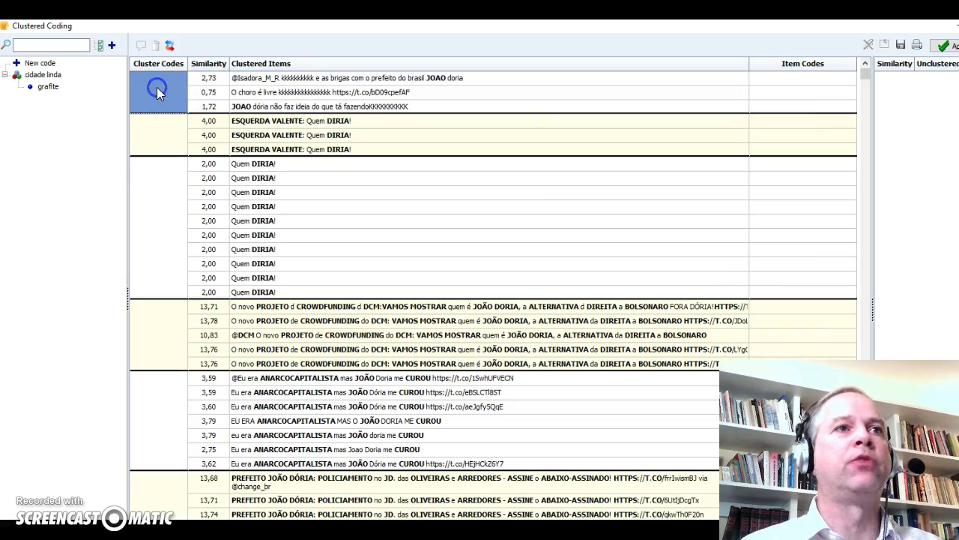
click(112, 45)
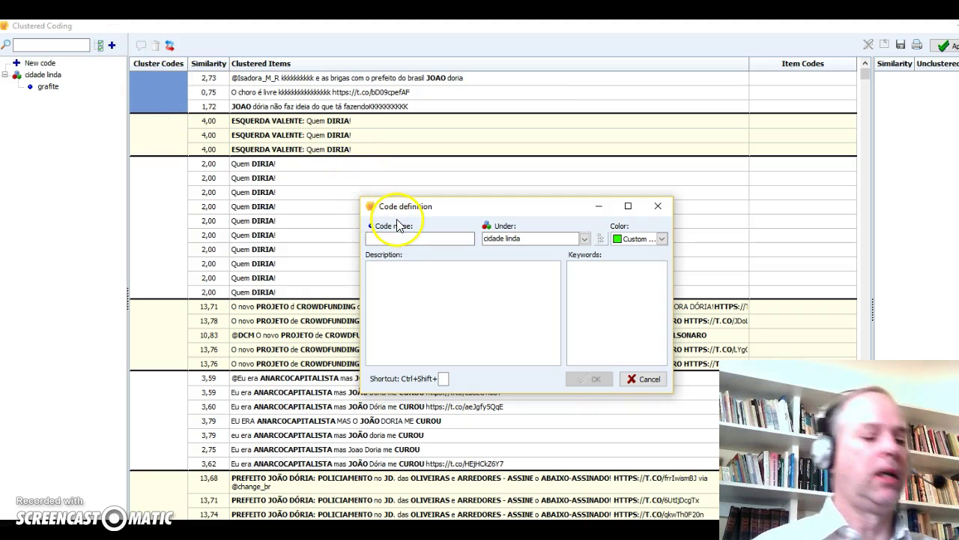
text(gozação)
key(Tab)
click(576, 239)
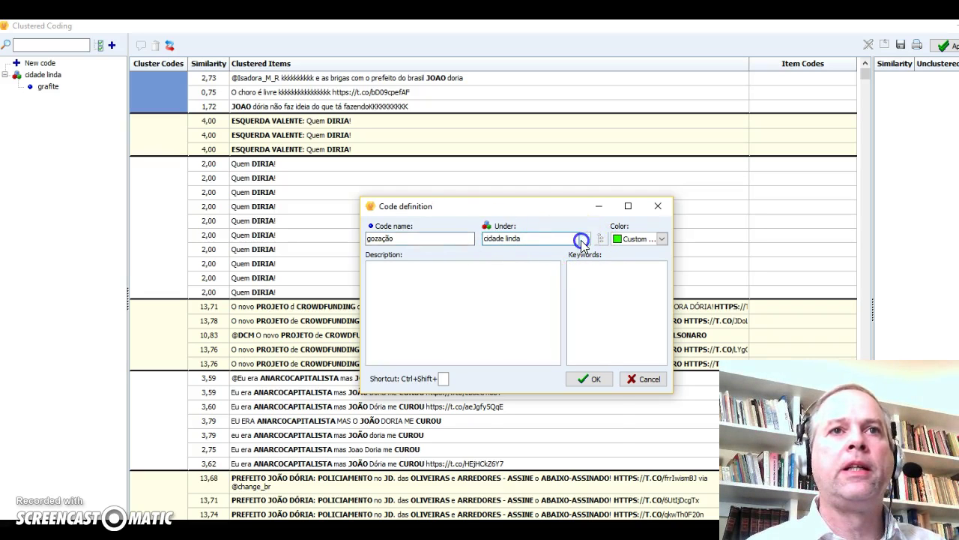
click(580, 239)
click(562, 238)
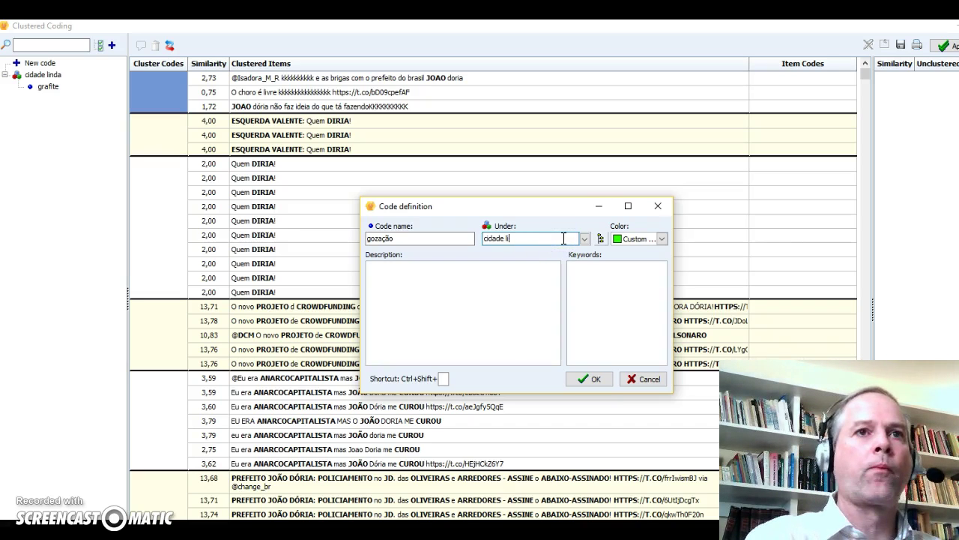
key(BackSpace)
text(expr)
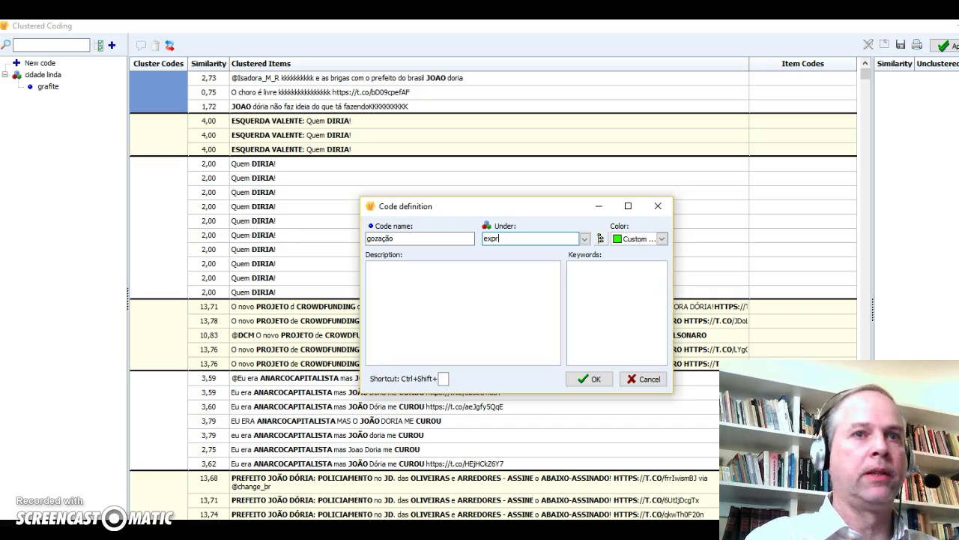
text(essões)
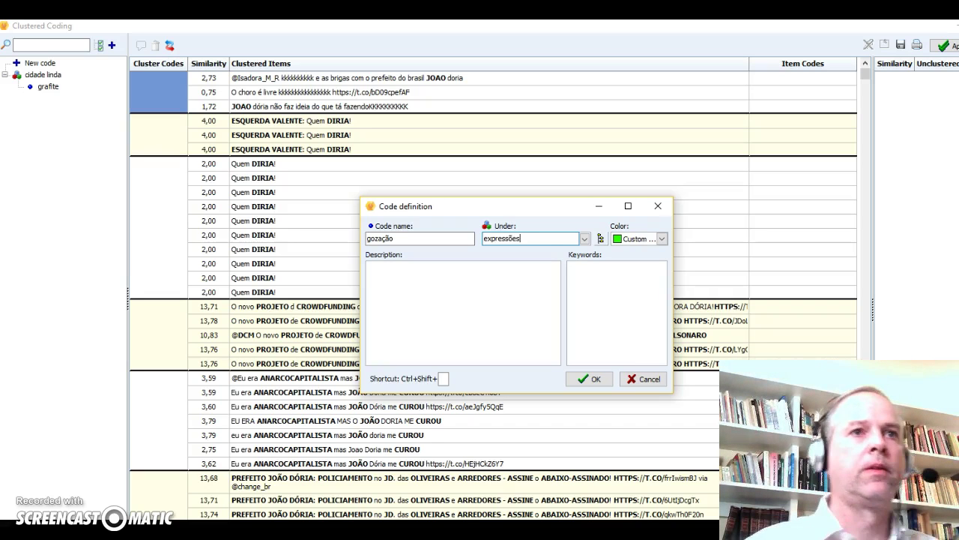
click(649, 281)
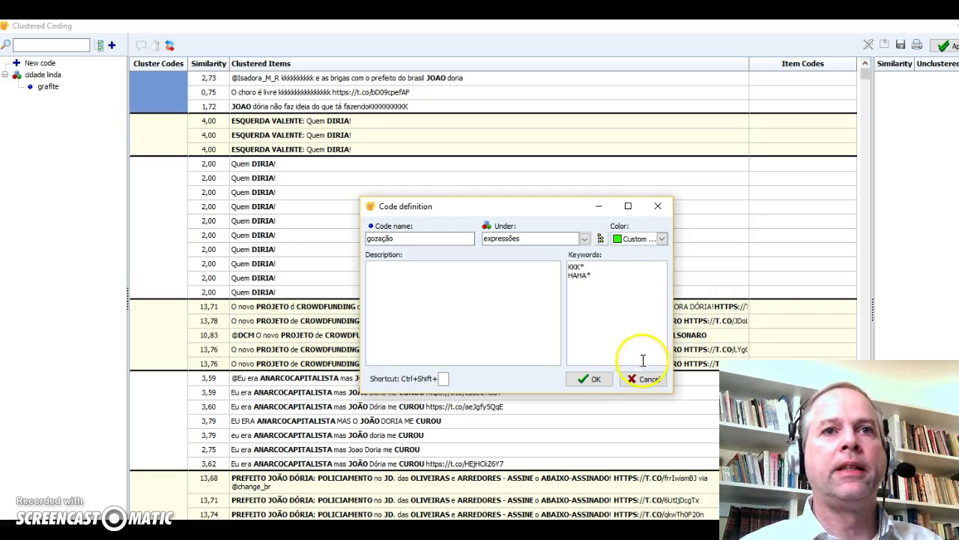
click(590, 380)
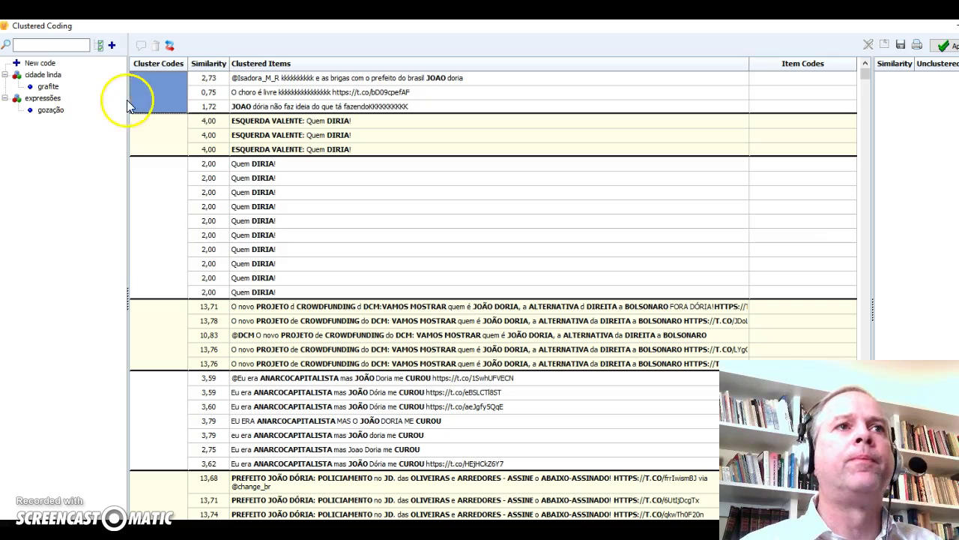
right_click(148, 93)
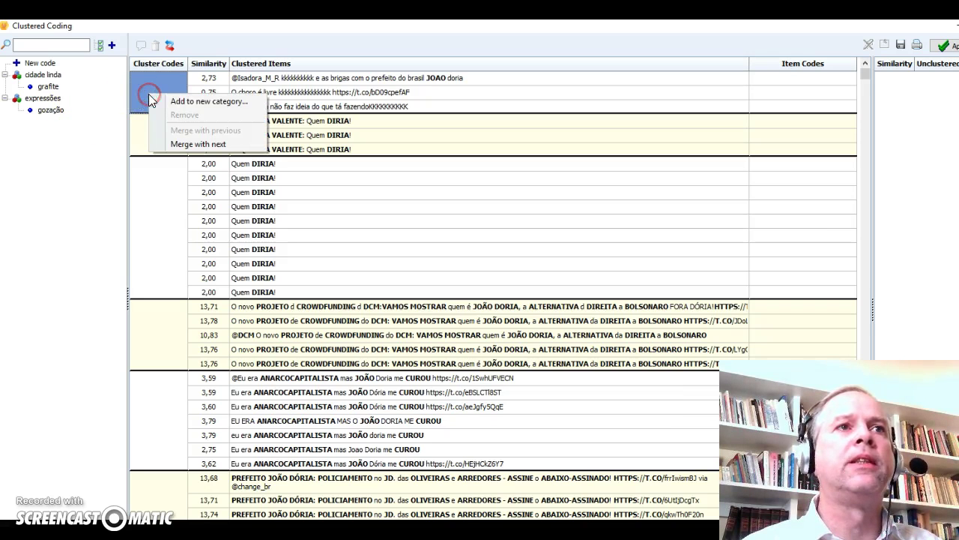
click(175, 100)
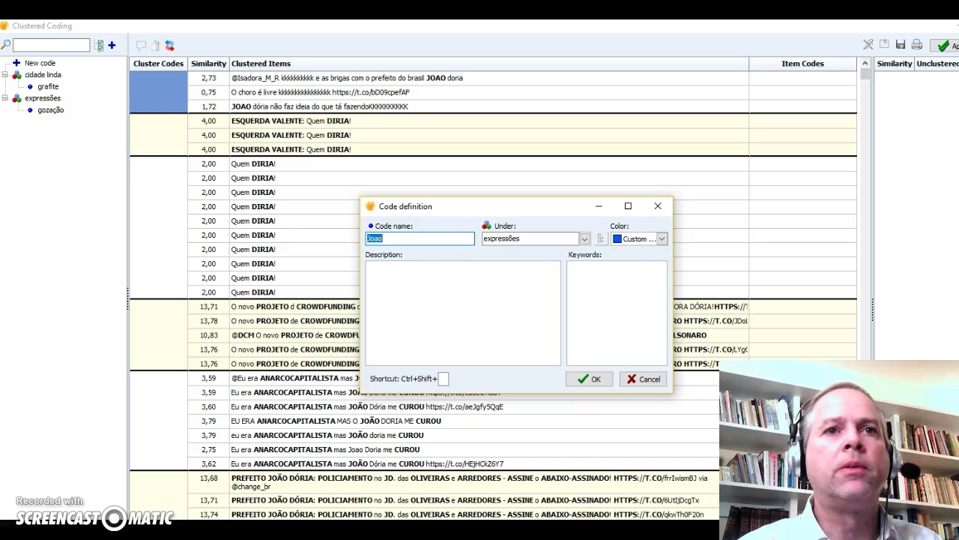
click(649, 379)
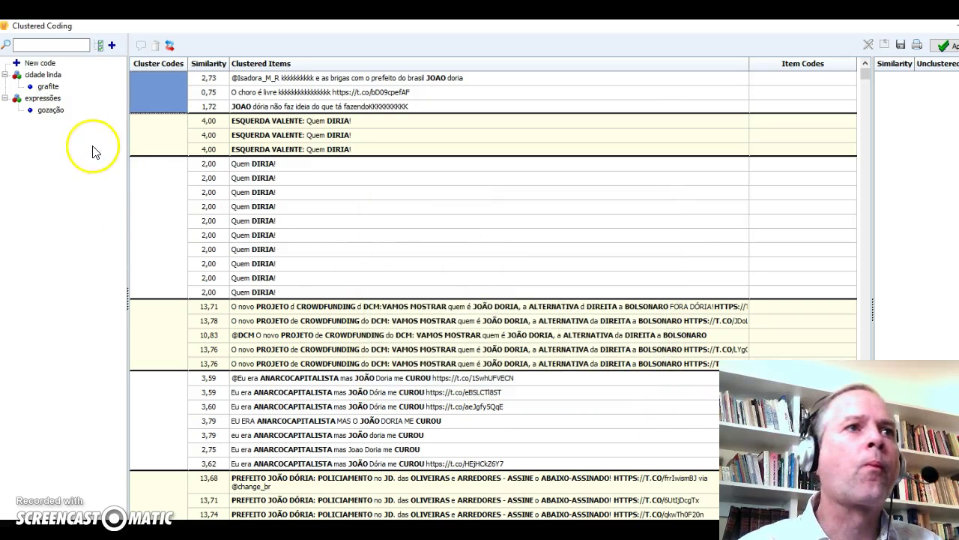
Try to assign the code "gozação" to the first tweet cluster and apply the clustered coding.
click(50, 110)
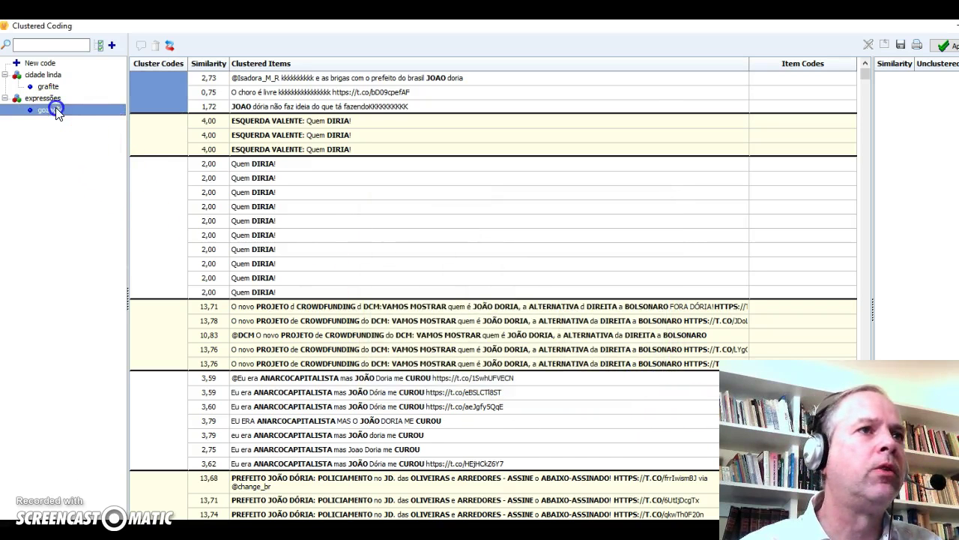
right_click(149, 84)
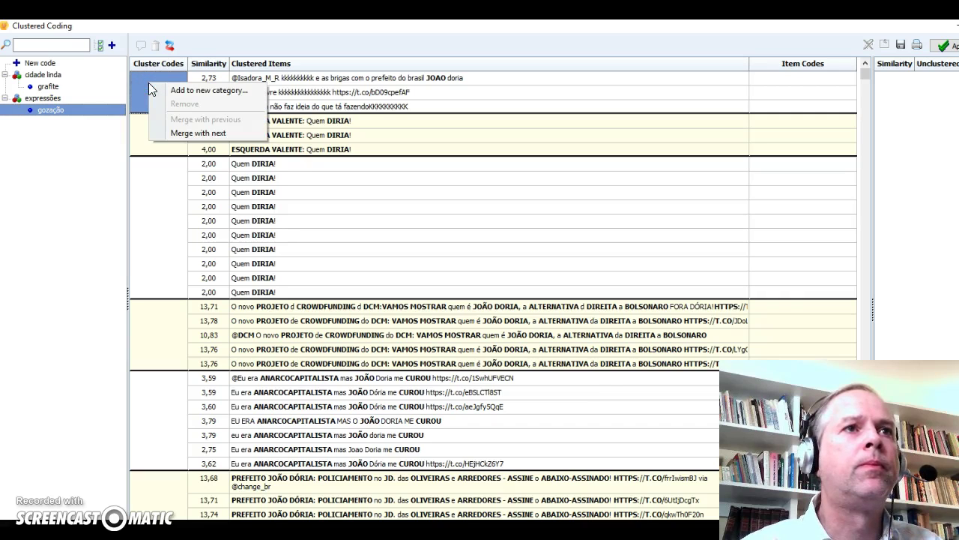
click(40, 147)
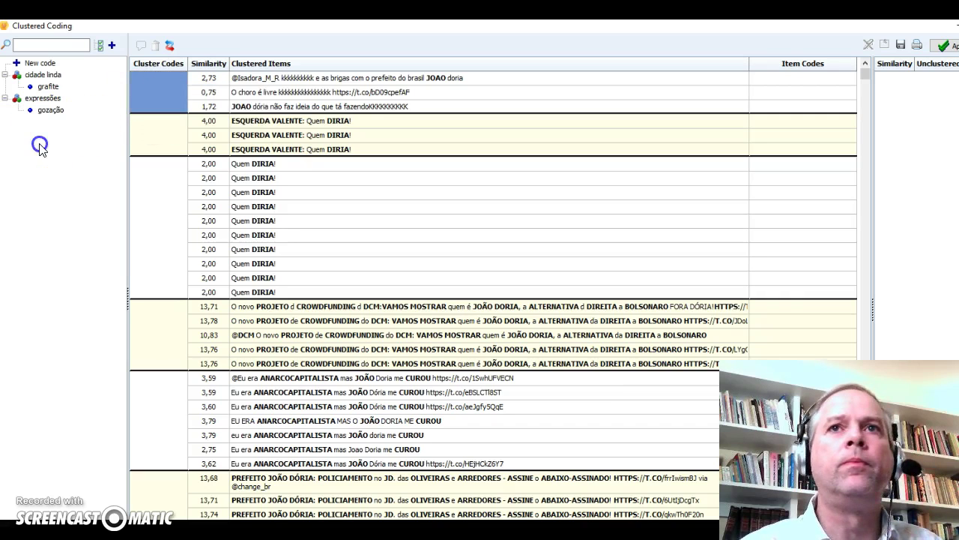
click(946, 46)
click(509, 317)
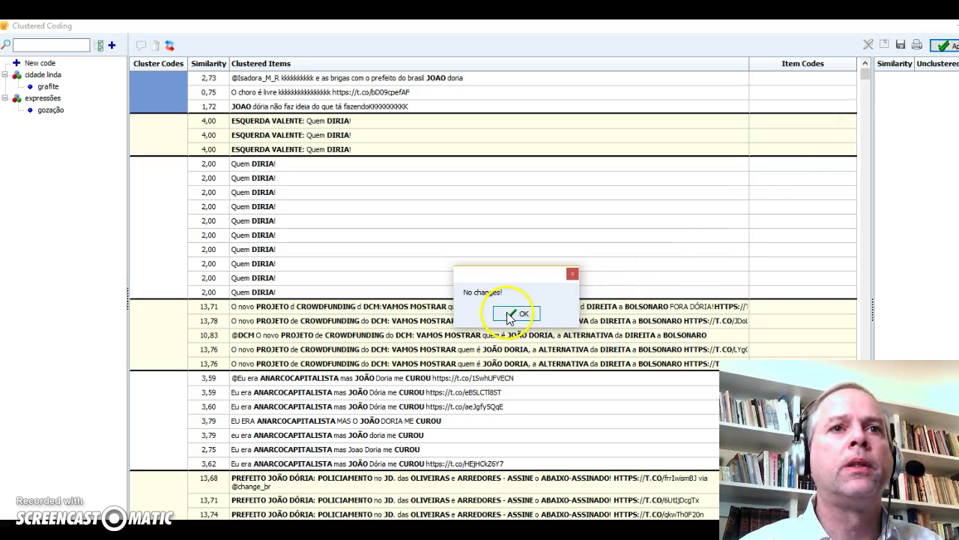
click(52, 112)
click(173, 93)
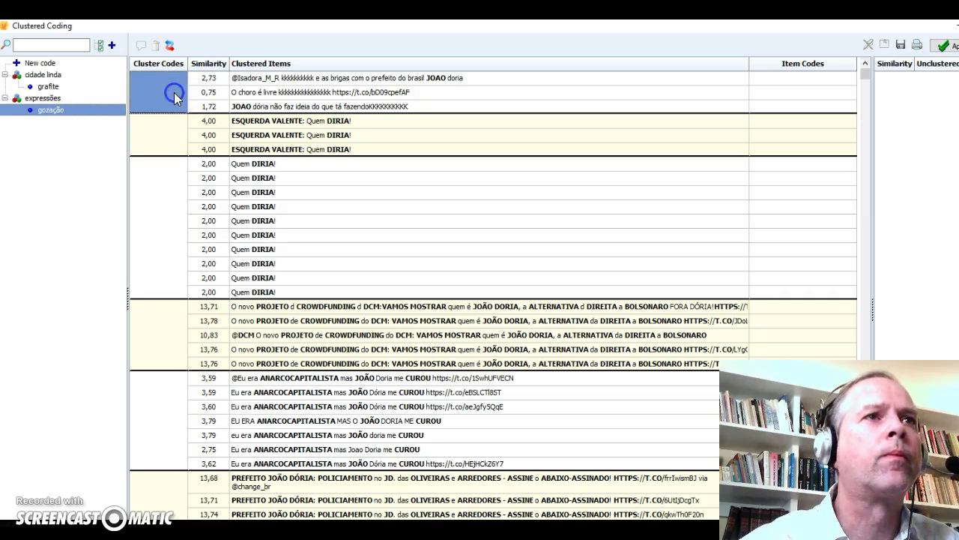
Examine the "ESQUERDA VALENTE" cluster and the groups of repeated tweets further down, then close the cluster results.
click(157, 139)
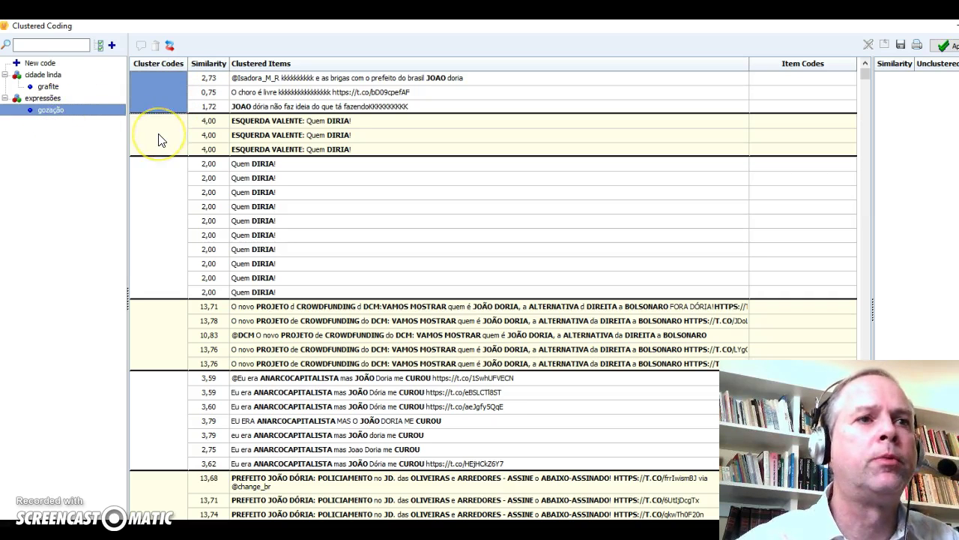
click(158, 139)
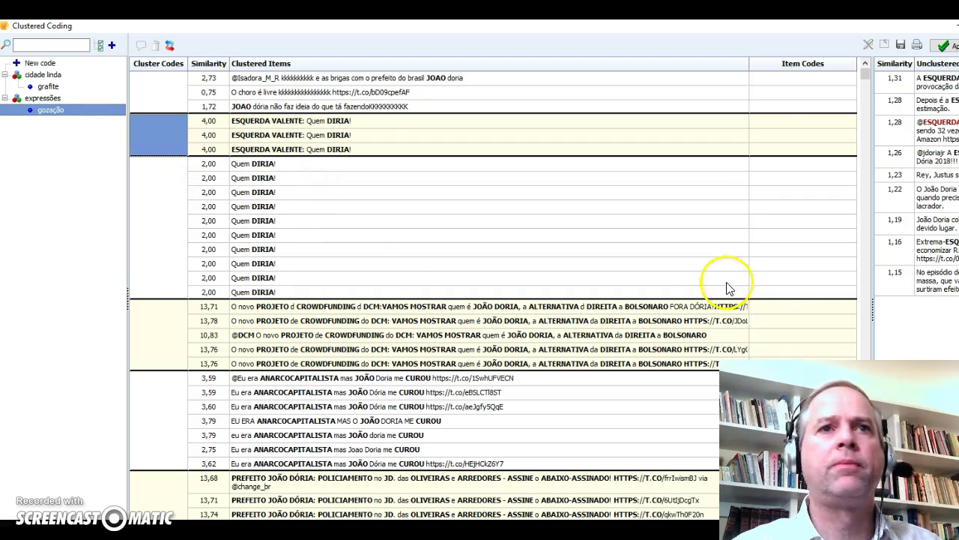
drag(867, 74, 867, 296)
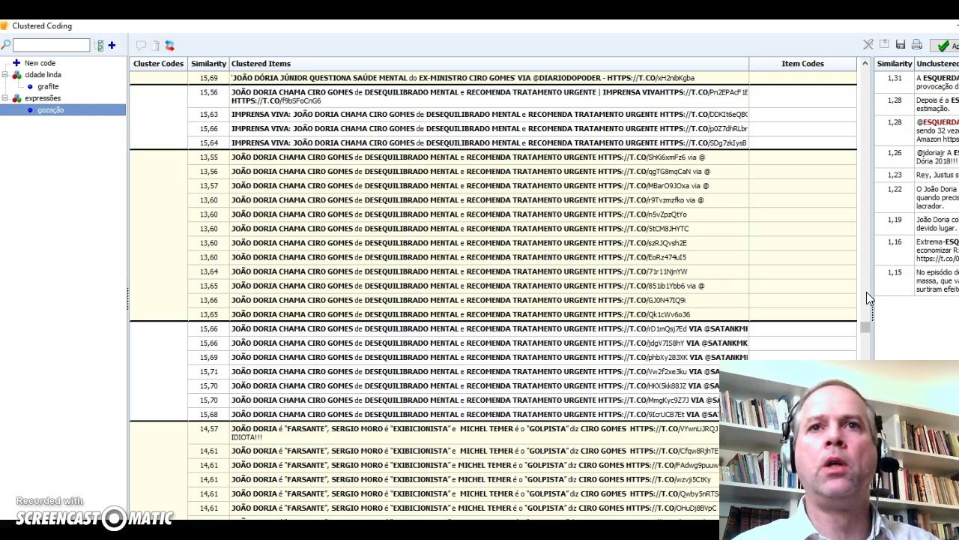
drag(863, 328, 858, 393)
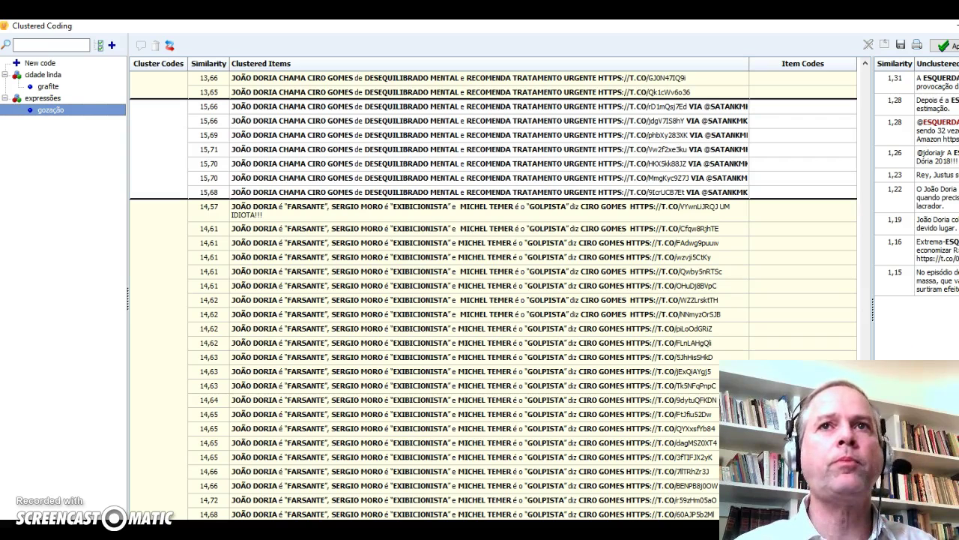
key(alt+F4)
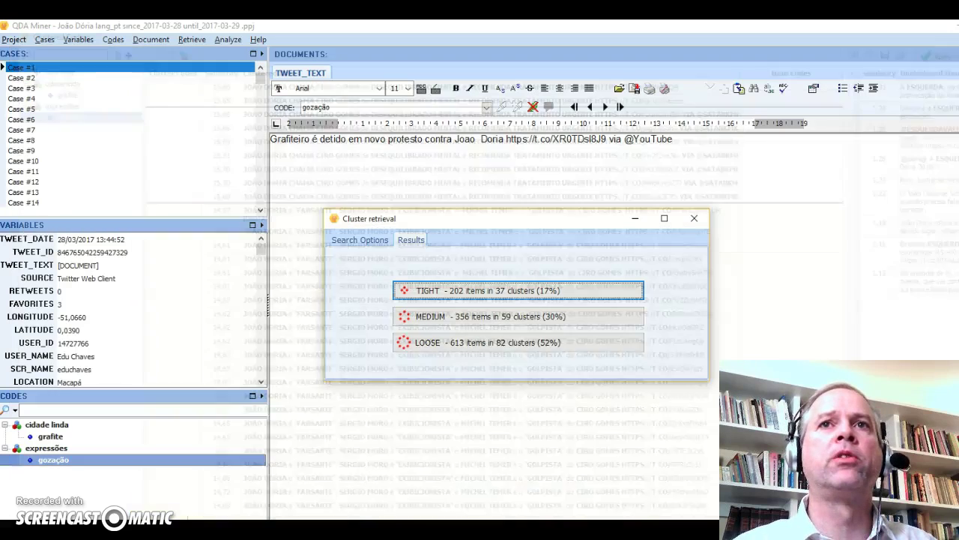
click(695, 220)
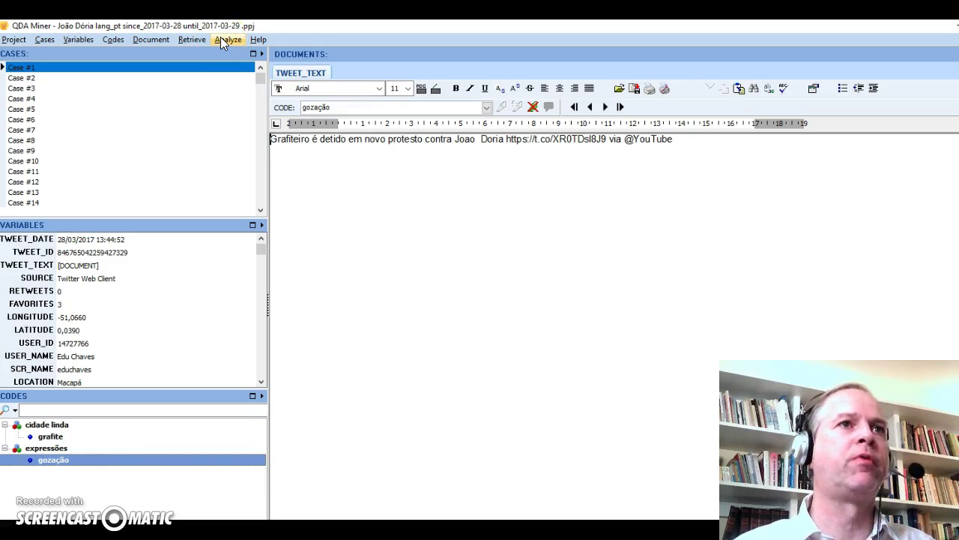
Show the analysis tools available for the tweet project.
click(221, 42)
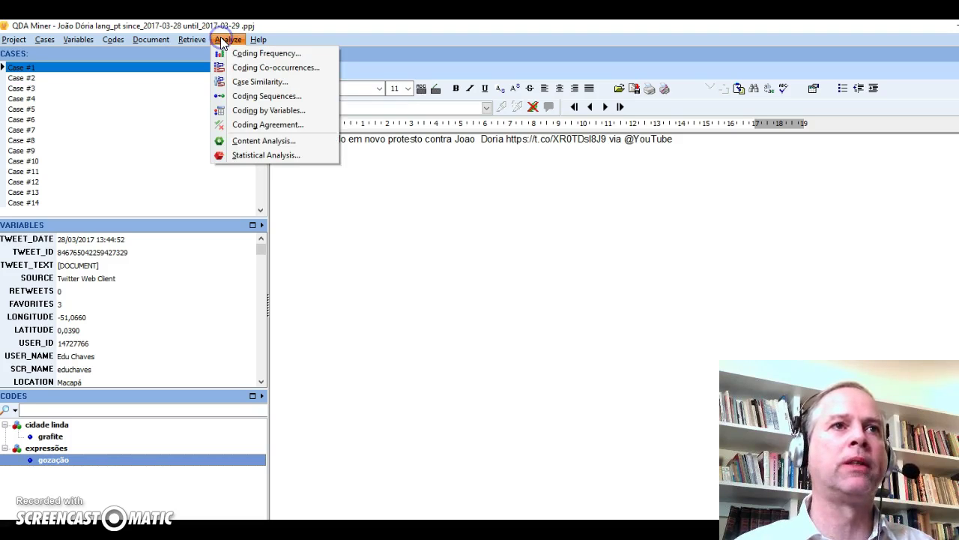